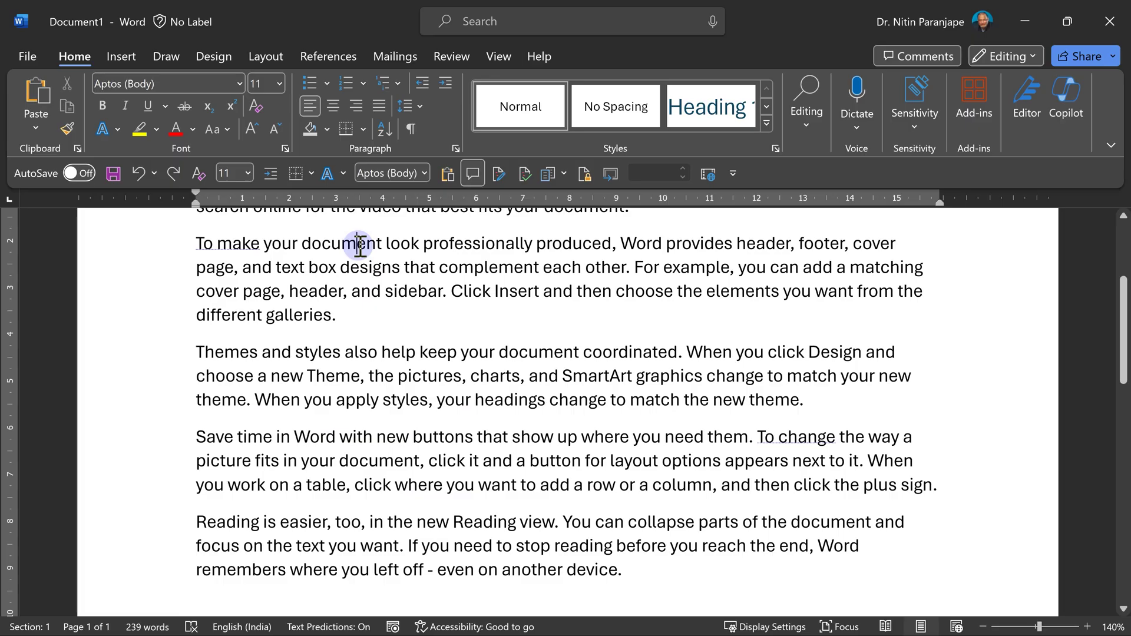
Select a passage in the first paragraph, then Ctrl-add two more separate passages
key("ctrl+a")
scroll(429, 341, "up", 3)
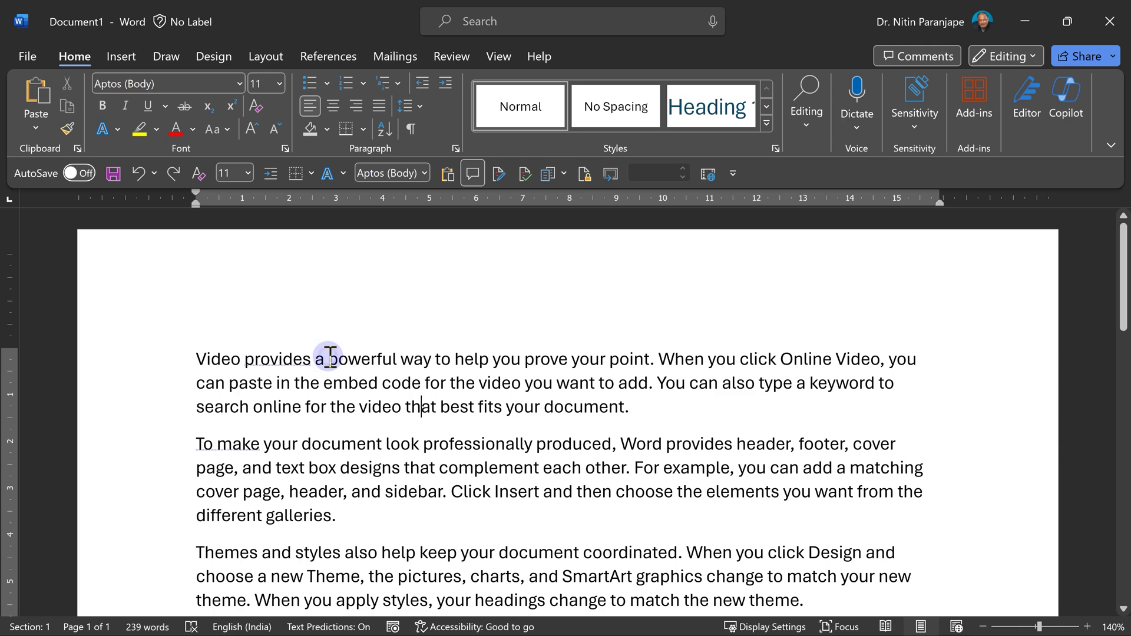
left_click_drag(330, 358, 359, 407)
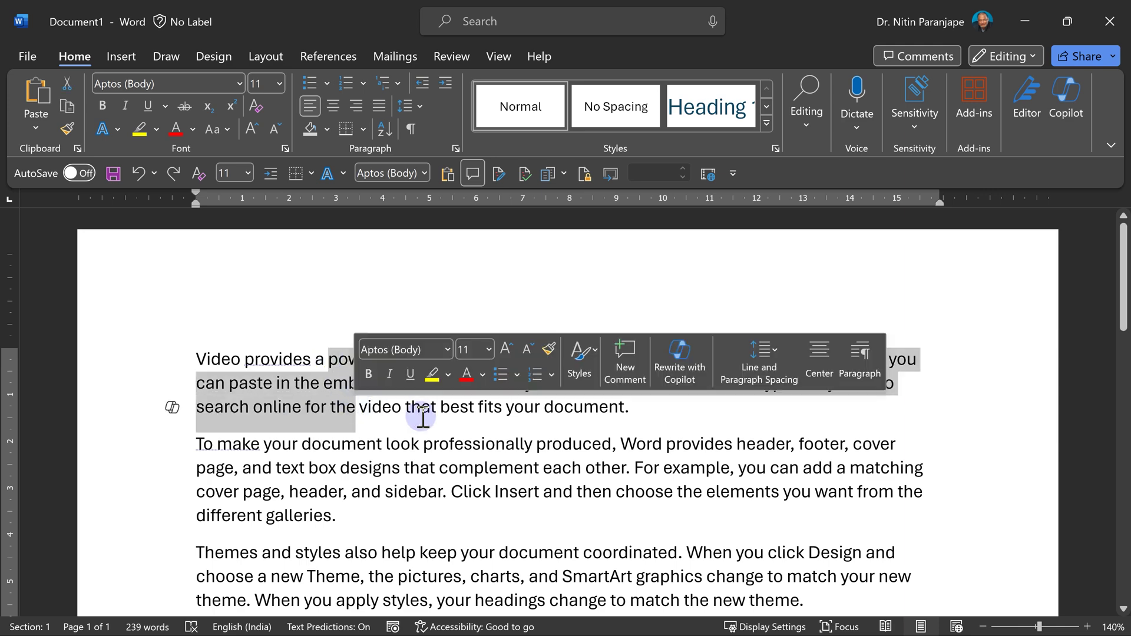
scroll(423, 416, "down", 3)
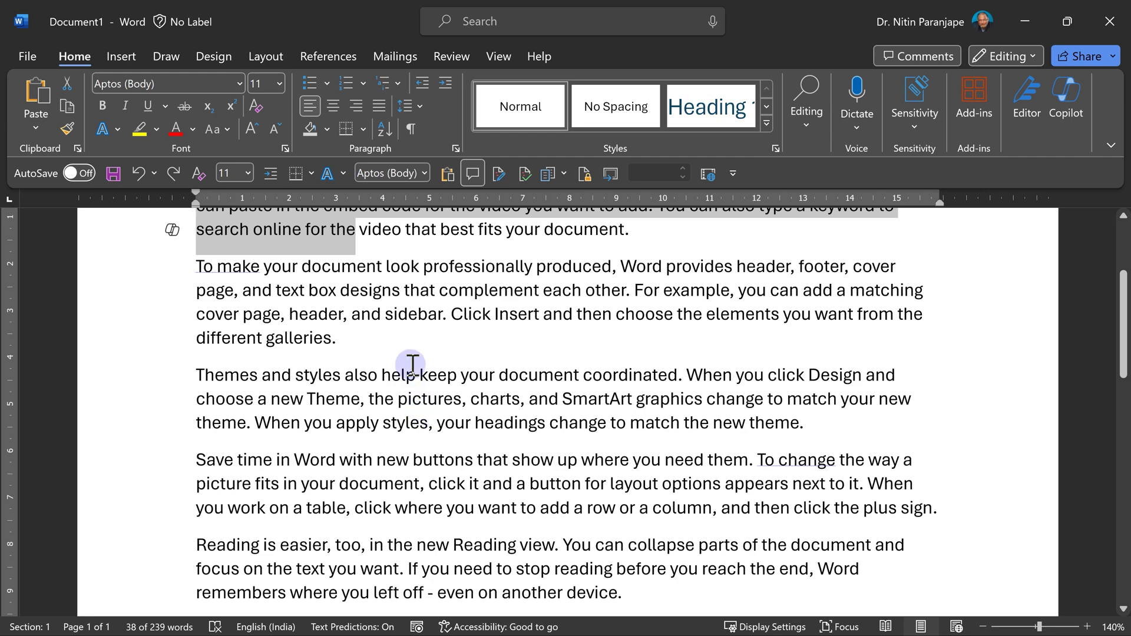
left_click_drag(405, 355, 420, 423)
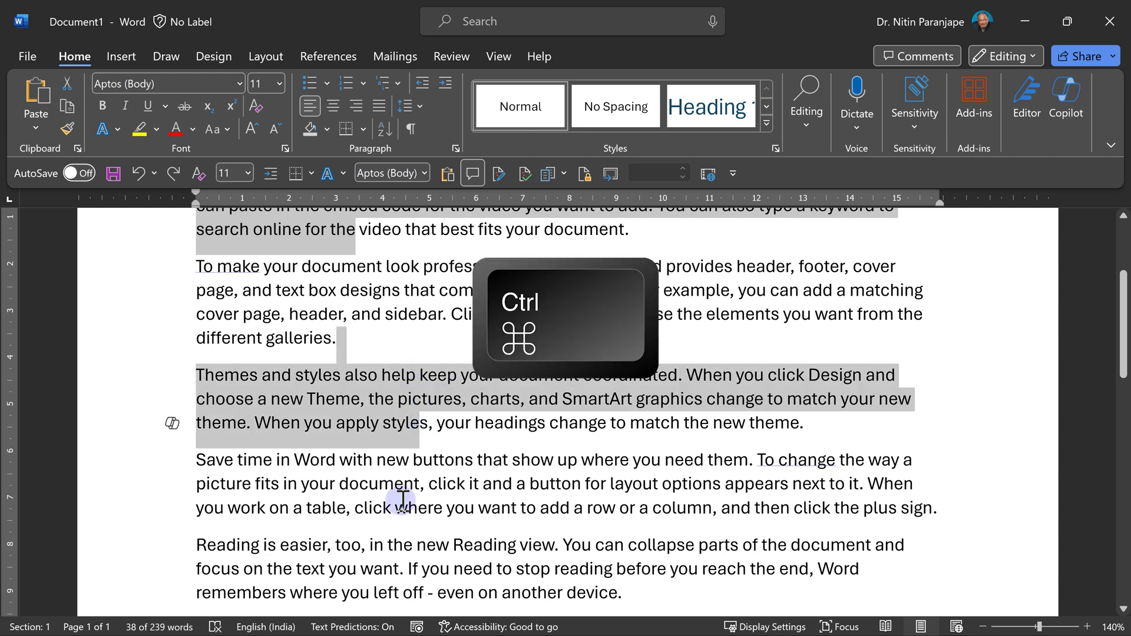
left_click_drag(405, 485, 416, 513)
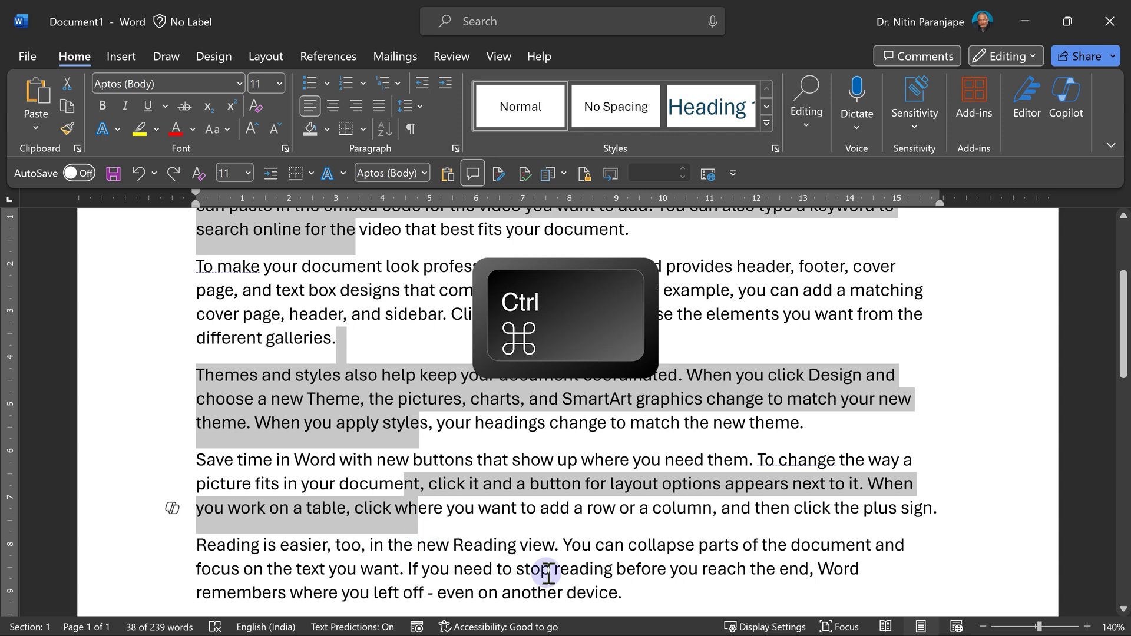
Add a fourth separate passage to the selection, then clear all the selections
left_click_drag(548, 575, 618, 596)
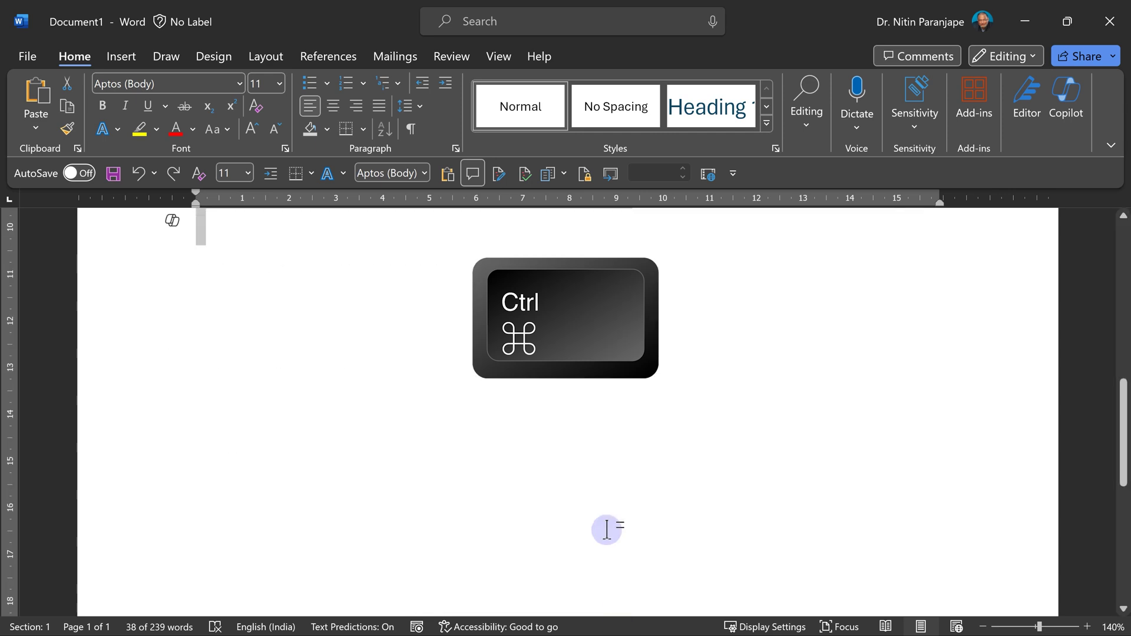
scroll(606, 530, "up", 5)
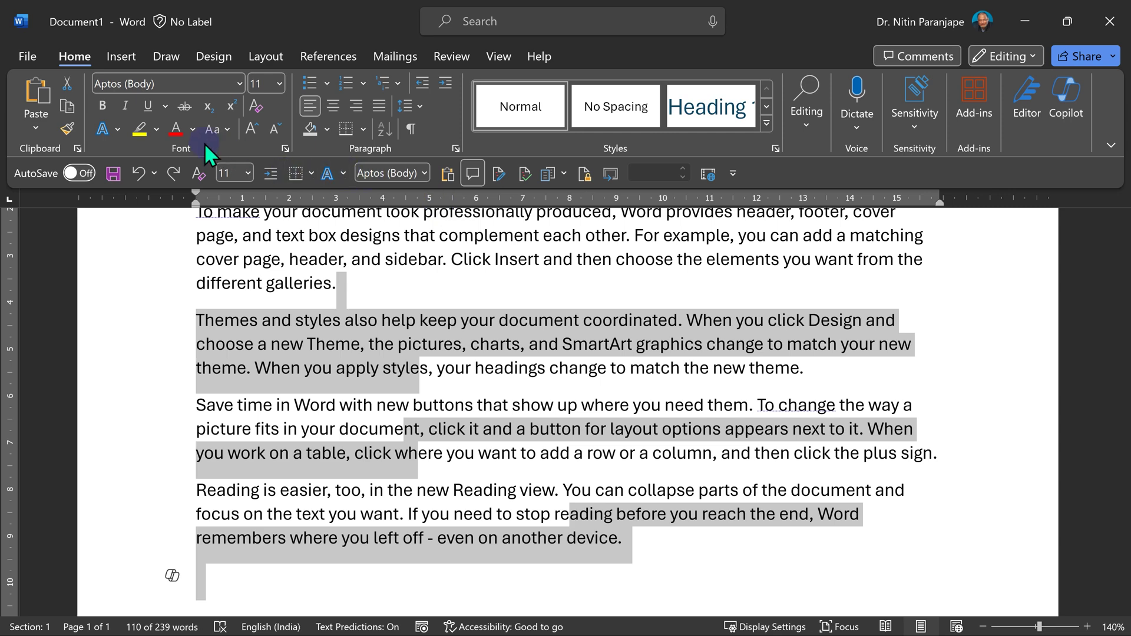
scroll(589, 295, "up", 2)
left_click(584, 288)
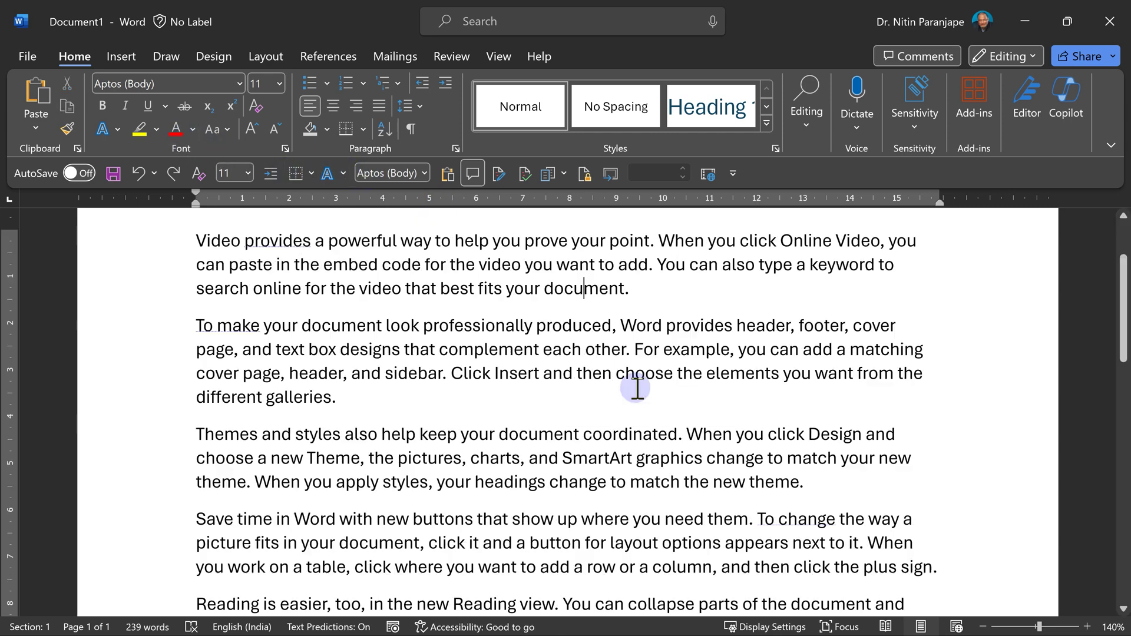
Select the word 'look', then the whole second paragraph, then clear the selection
double_click(403, 326)
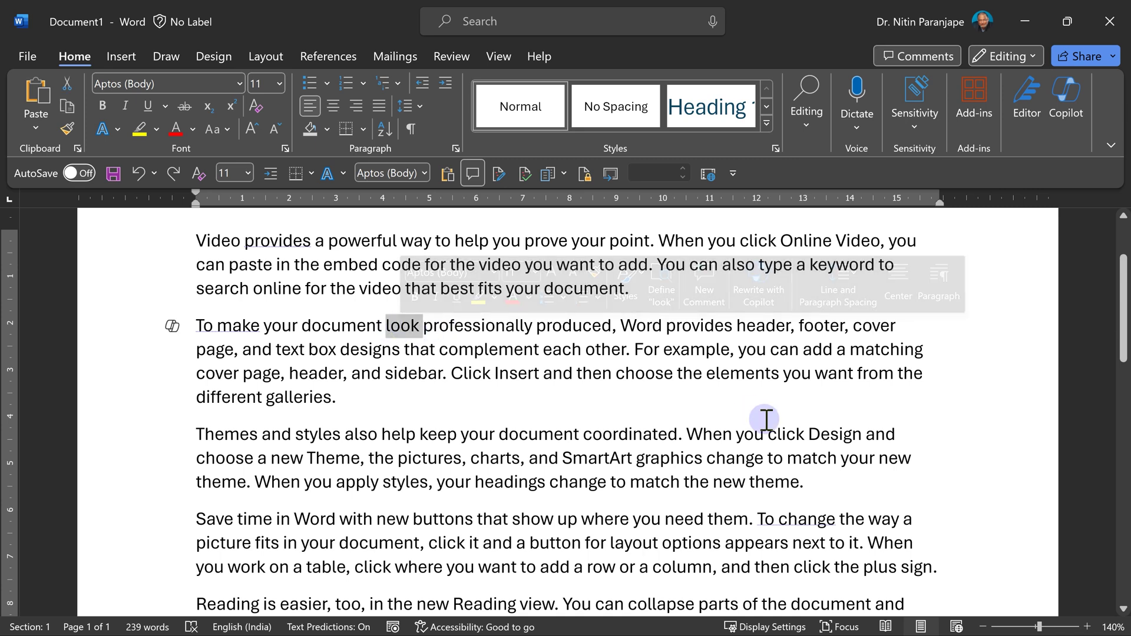
triple_click(486, 326)
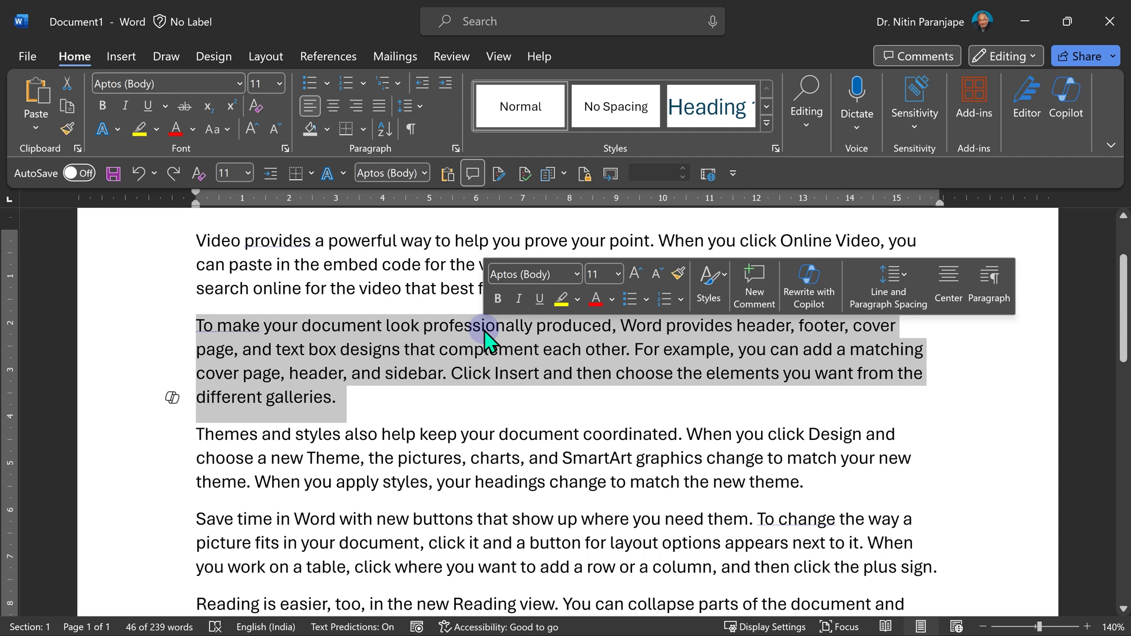
left_click(484, 330)
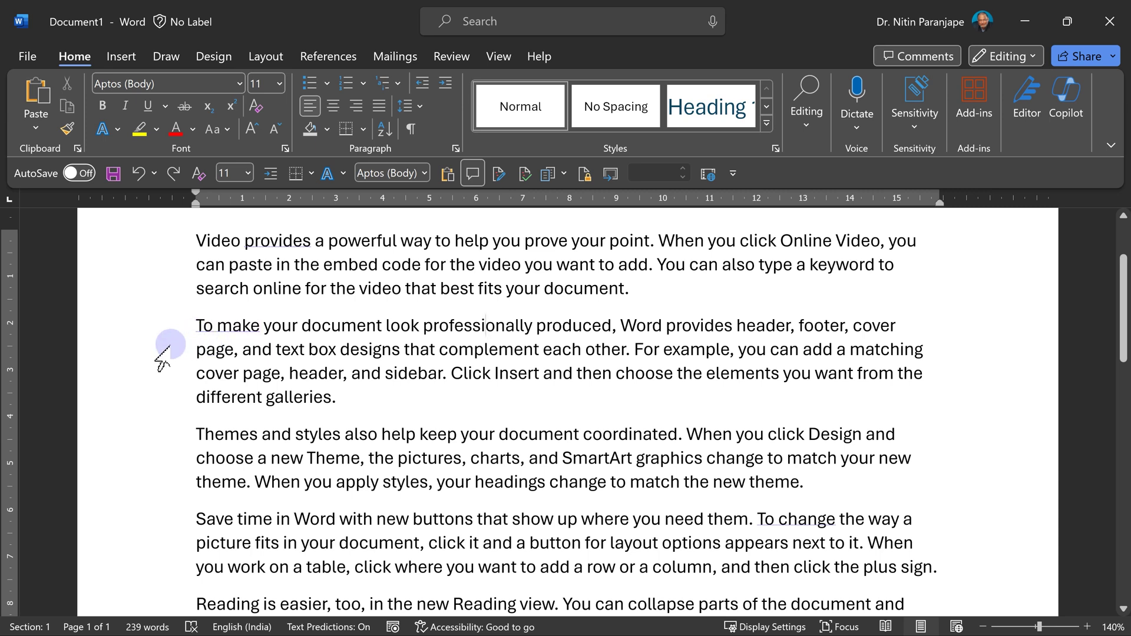
Select single lines from the left margin, then the whole Themes and styles paragraph
left_click(172, 357)
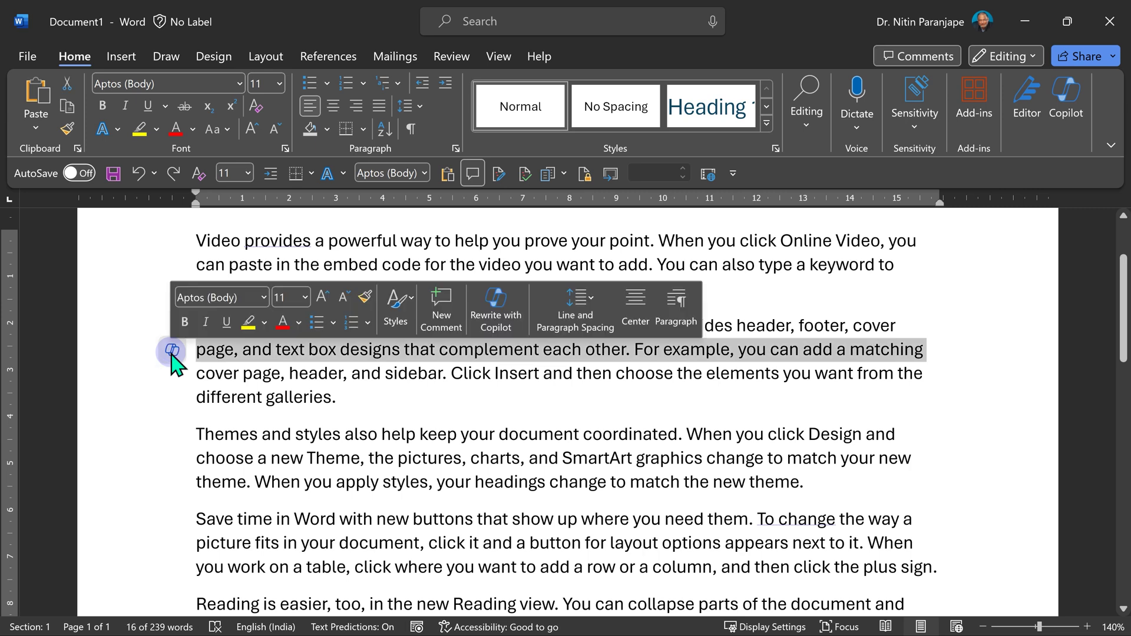
left_click(126, 401)
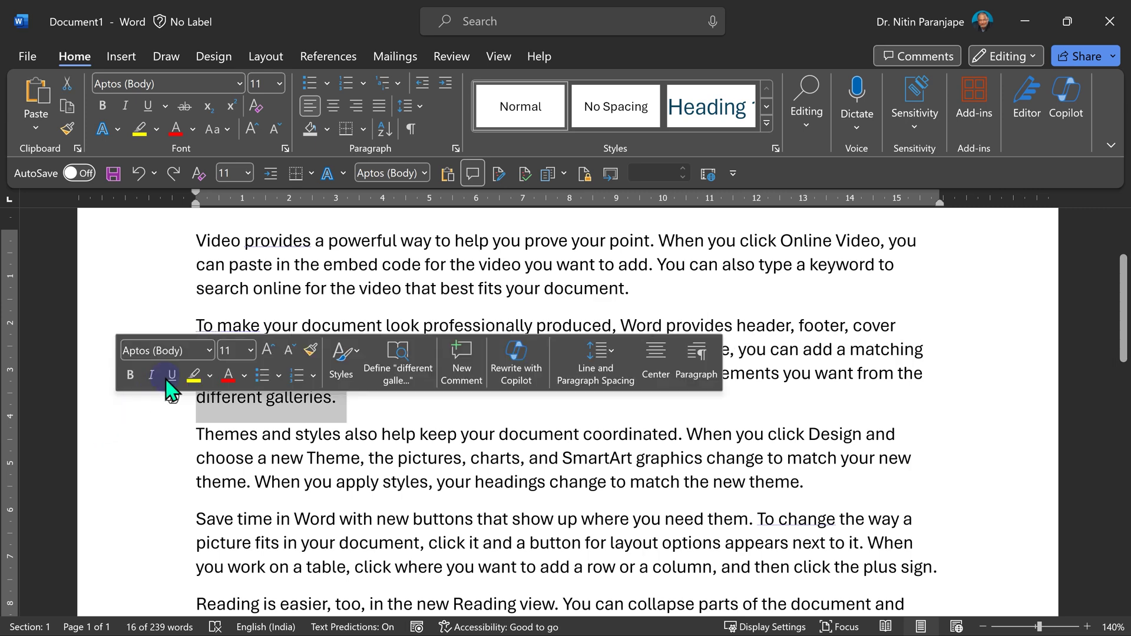
double_click(149, 444)
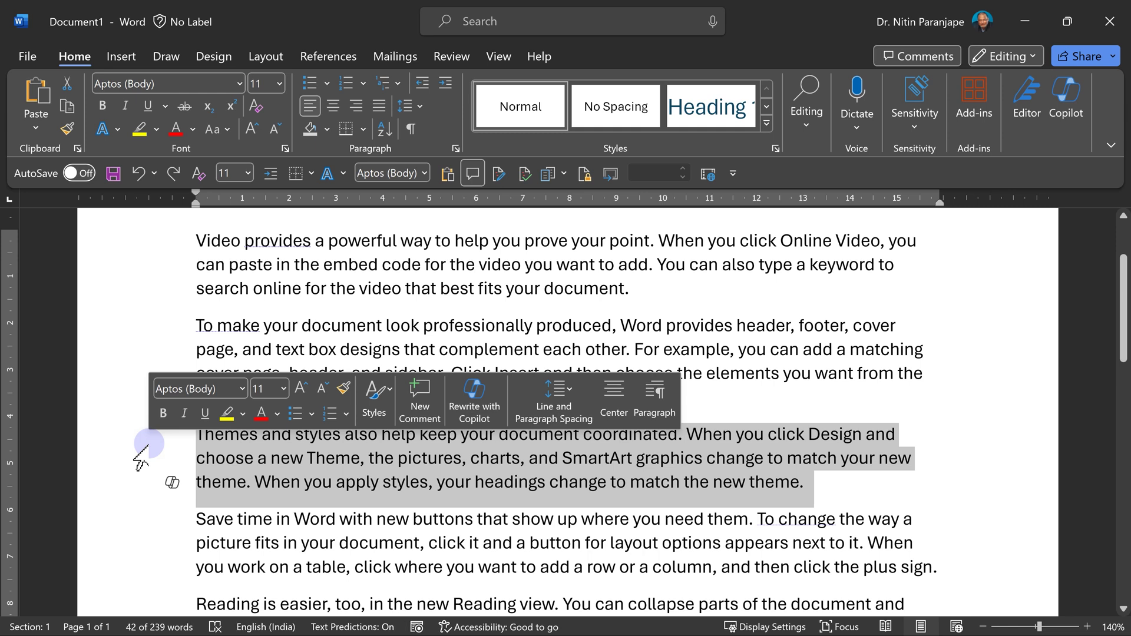
left_click(508, 348)
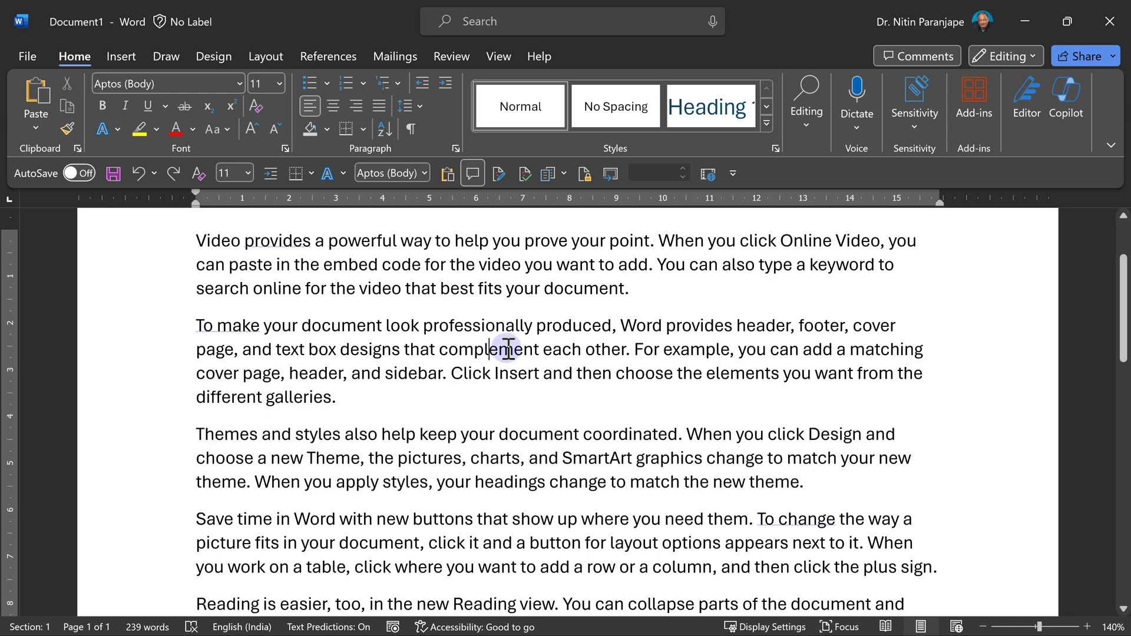
Select the sentence beginning 'For example', then turn on extend-selection mode near 'look'
left_click(634, 348)
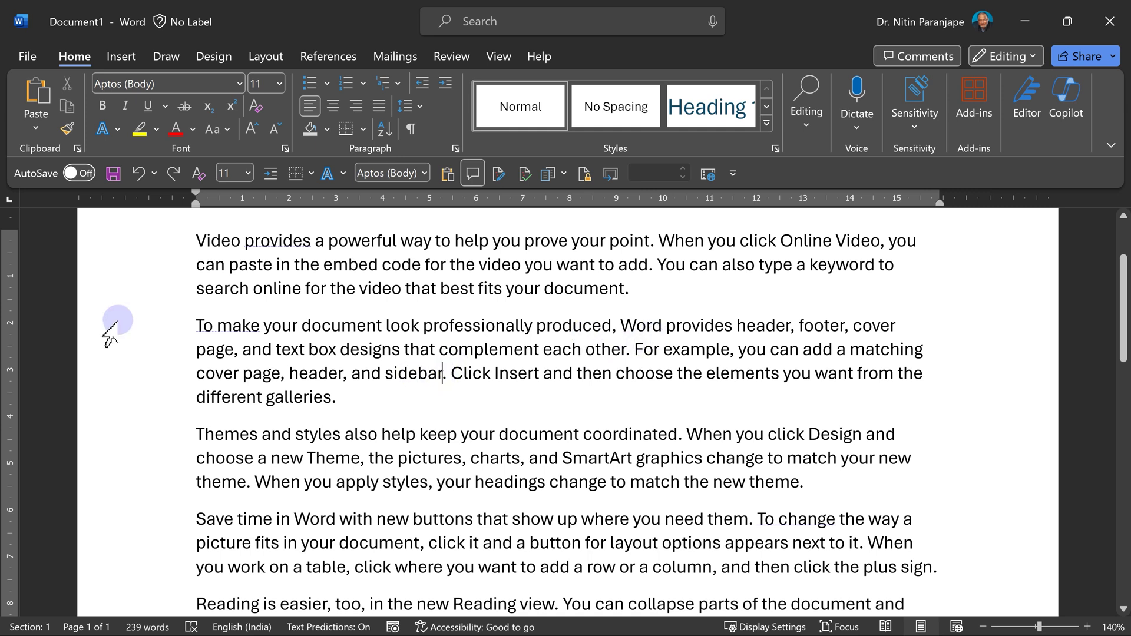
left_click(788, 349, "ctrl")
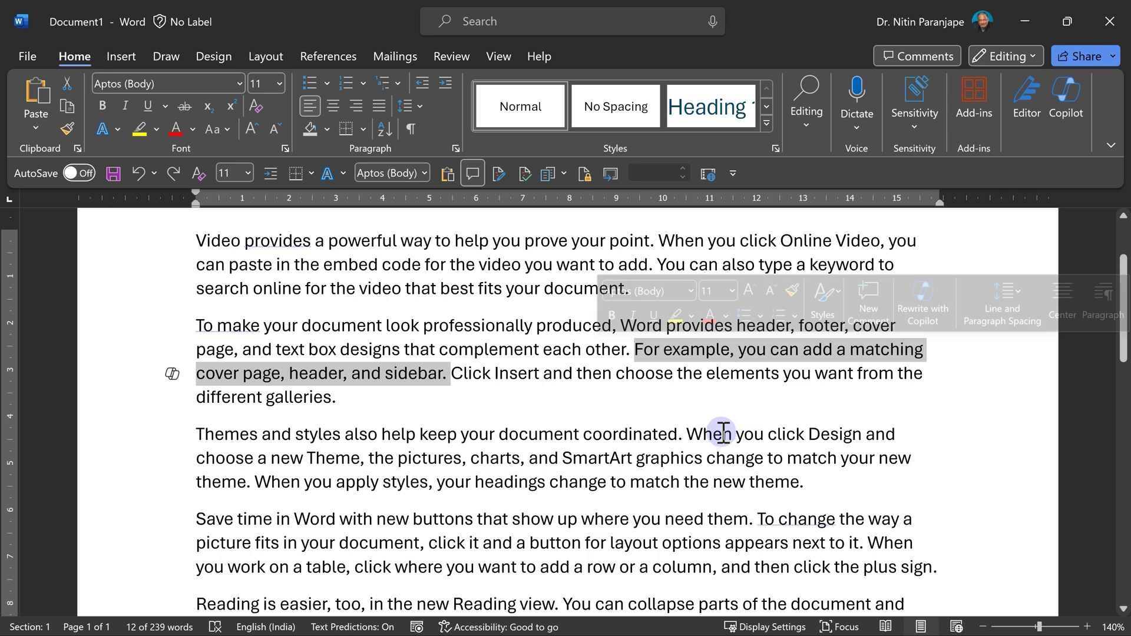
left_click(724, 434)
left_click(420, 326)
key("F8")
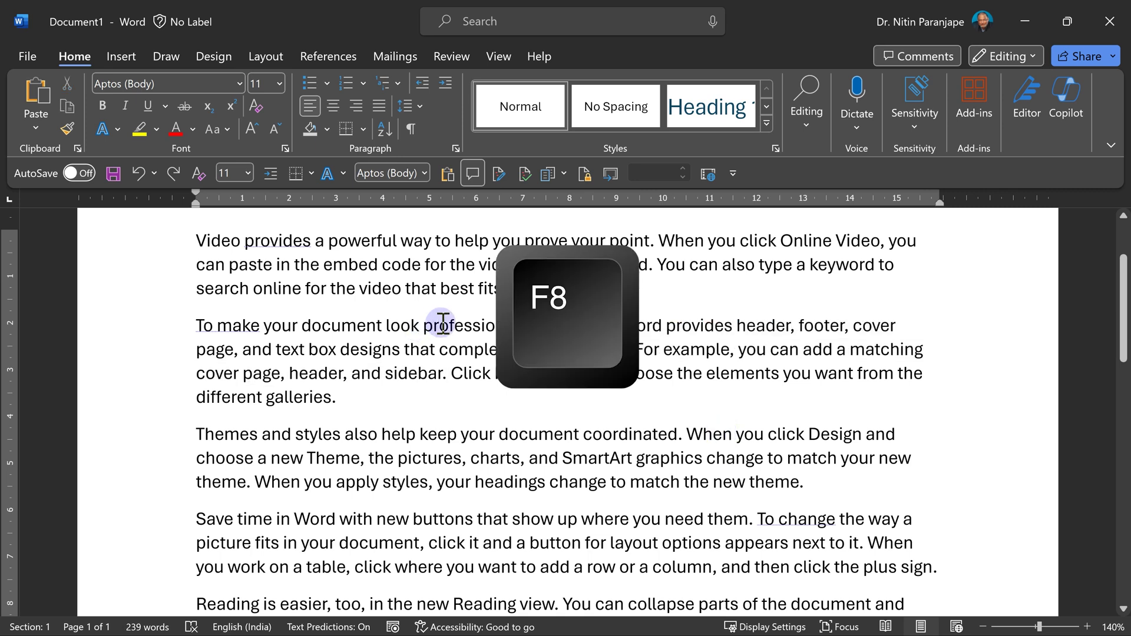
left_click(198, 325)
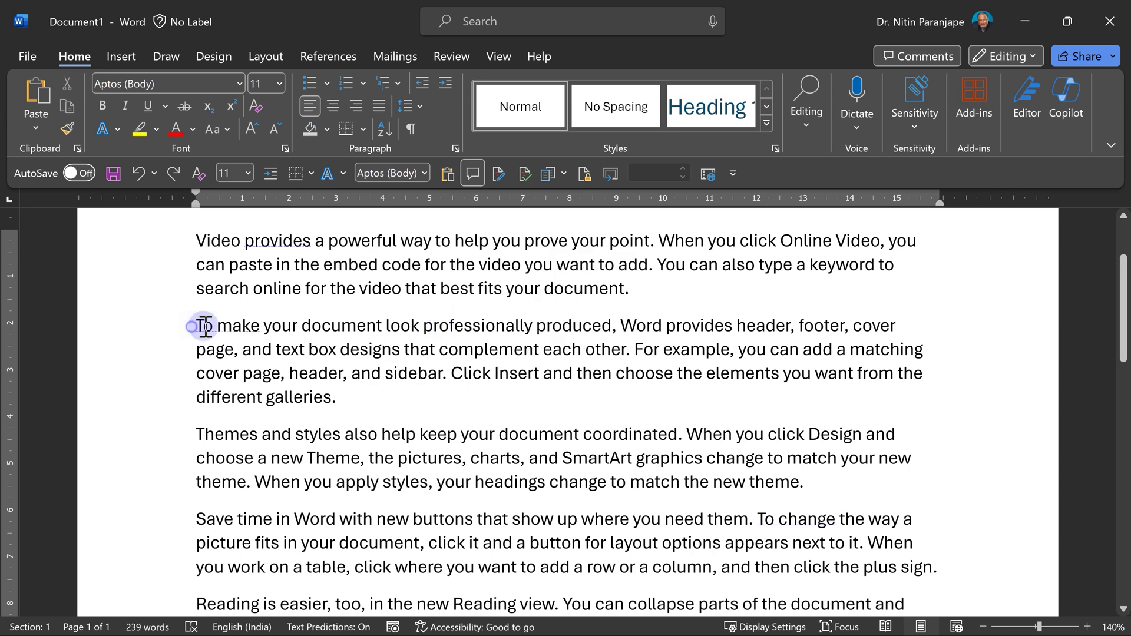
left_click(324, 247)
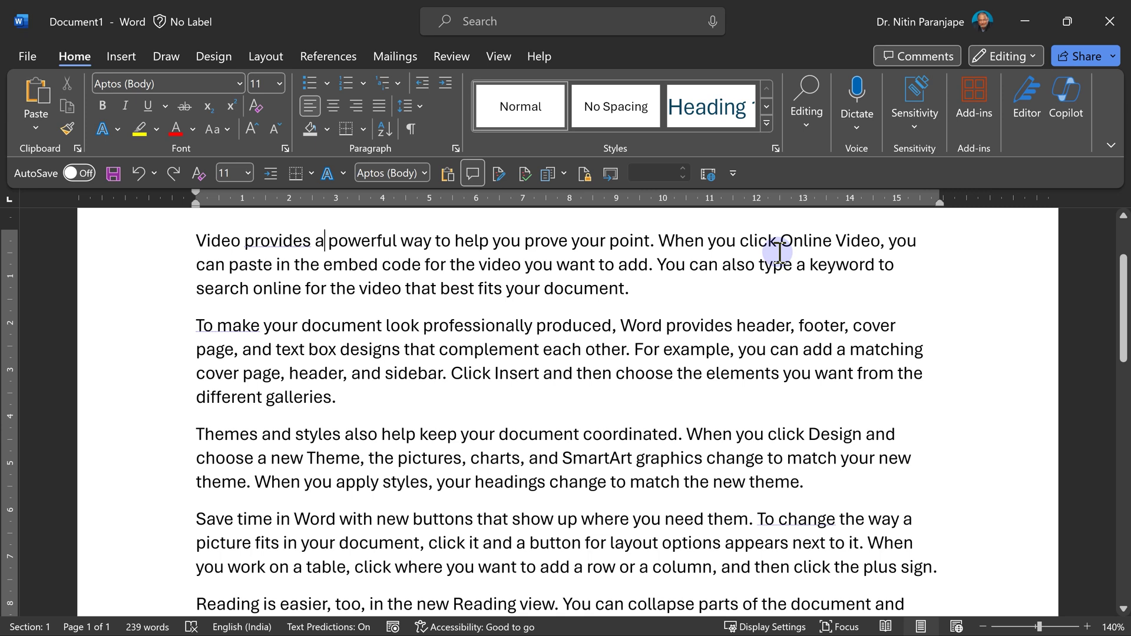
key("Down")
key("Right")
key("Down")
key("Up")
key("ctrl+Right")
key("ctrl+Right")
key("ctrl+Right")
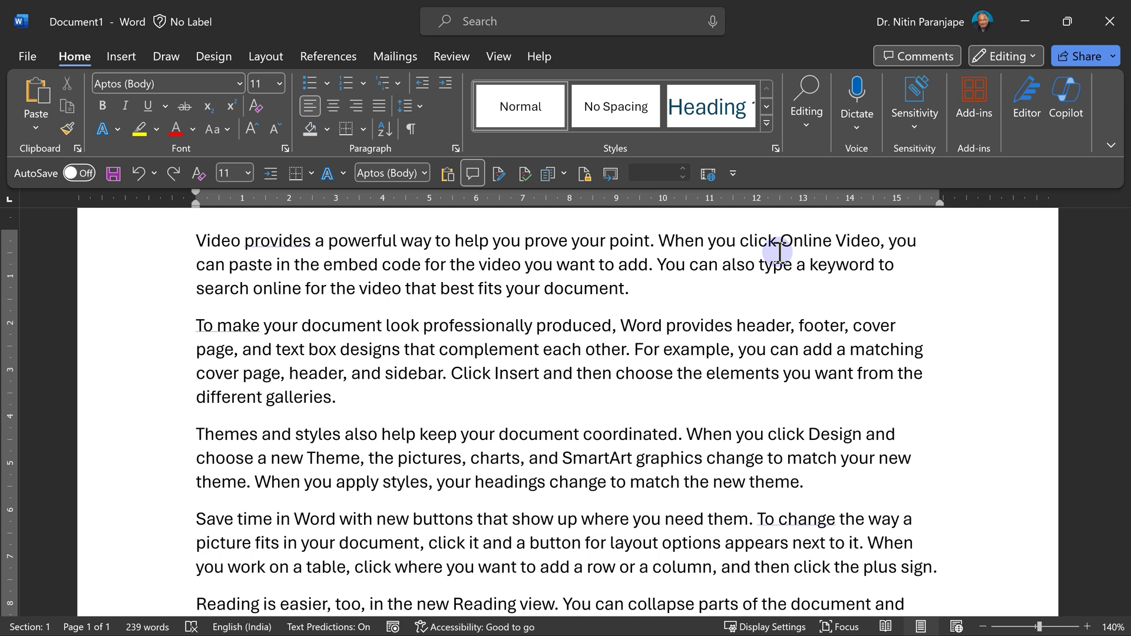
key("Down")
key("shift+Down")
key("shift+Down")
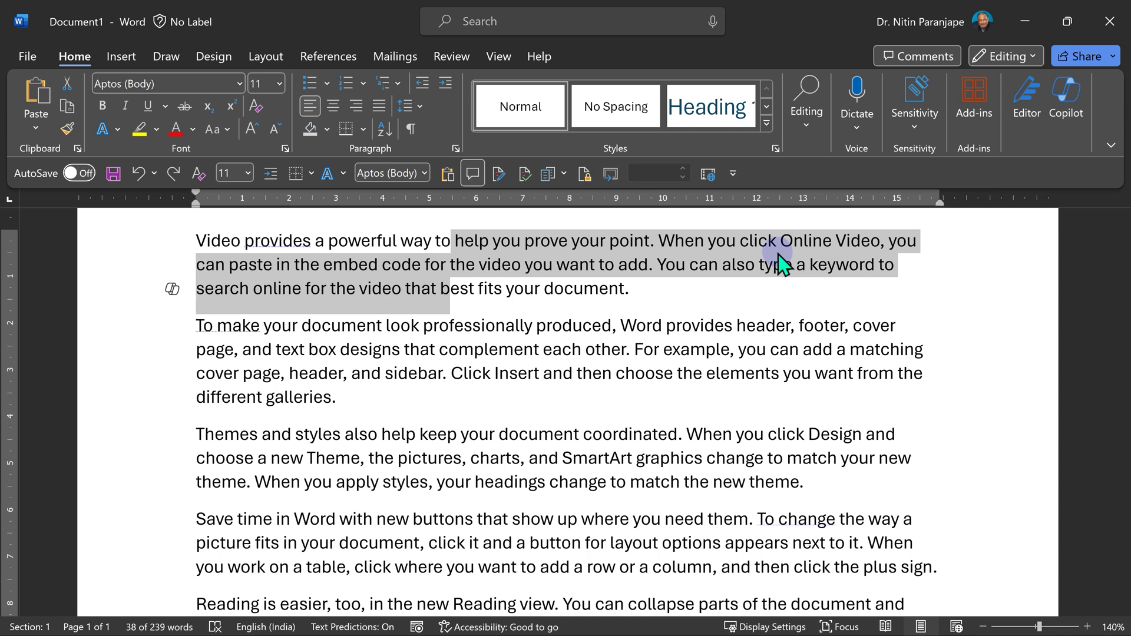
key("Left")
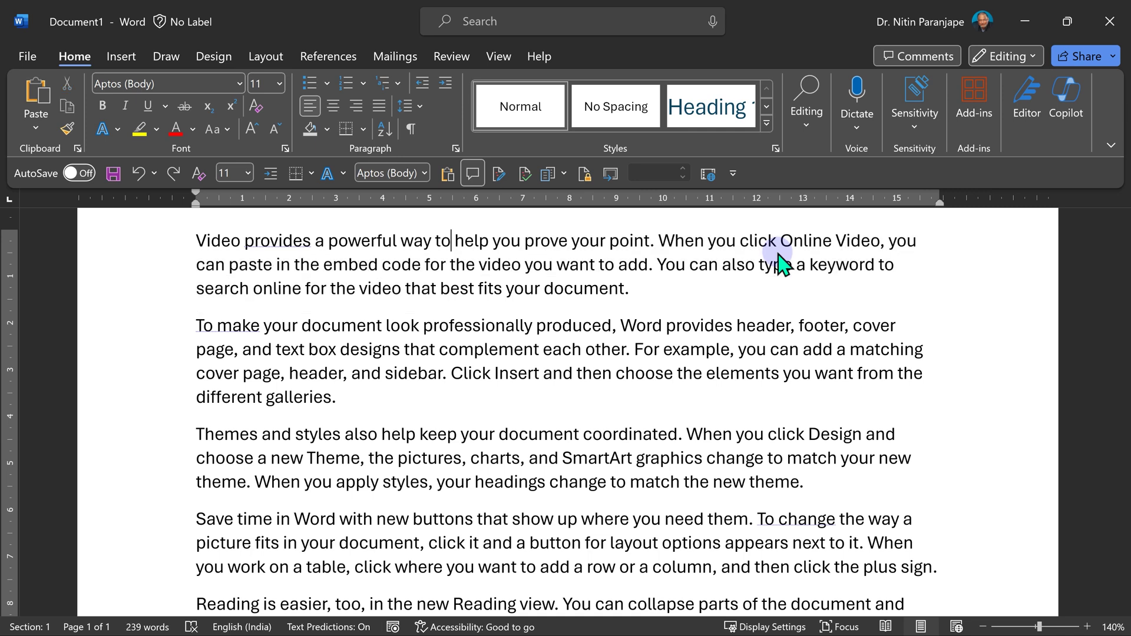
key("ctrl+Down")
key("ctrl+Down")
key("ctrl+Down")
key("ctrl+Up")
key("ctrl+Up")
key("ctrl+Up")
key("Down")
key("Down")
key("Down")
key("ctrl+shift+Down")
key("ctrl+shift+Down")
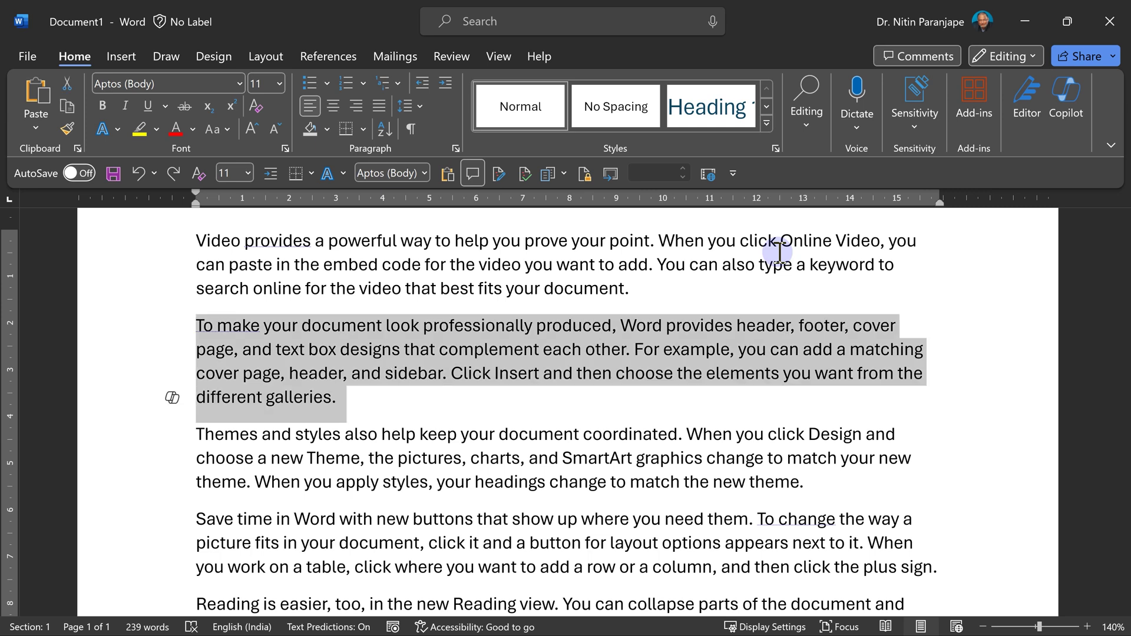
key("ctrl+shift+Down")
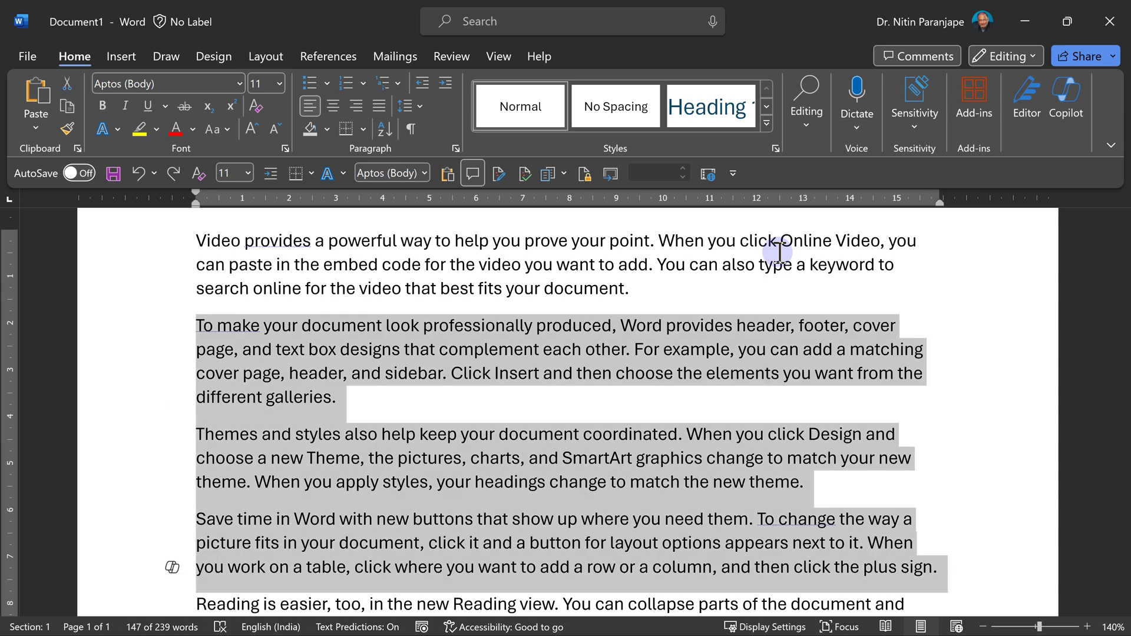
key("Left")
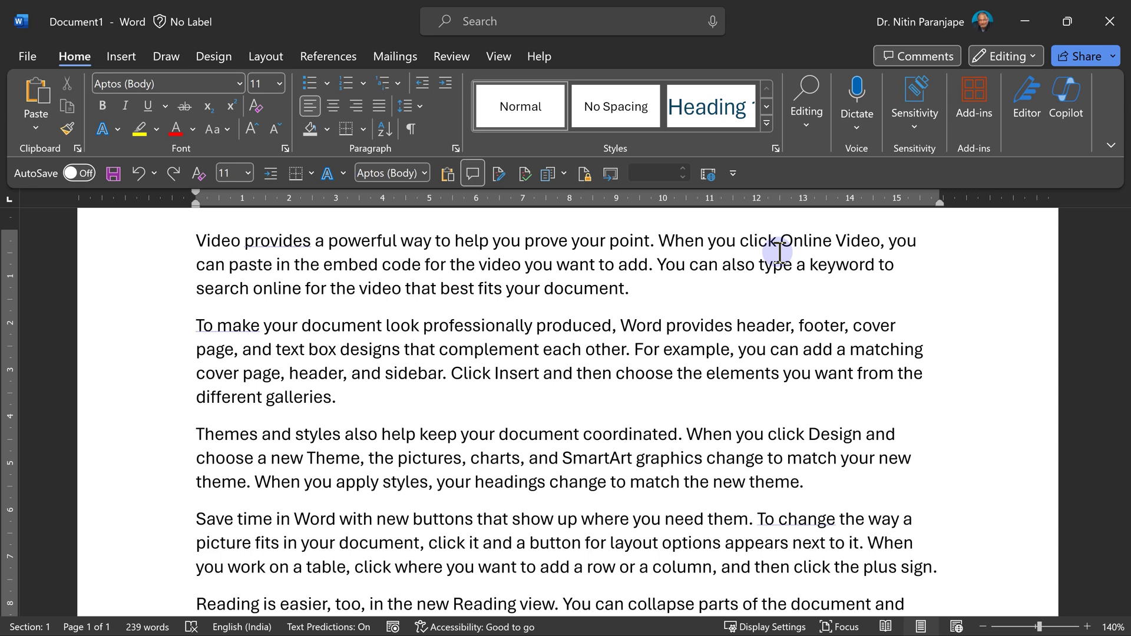
left_click(424, 326)
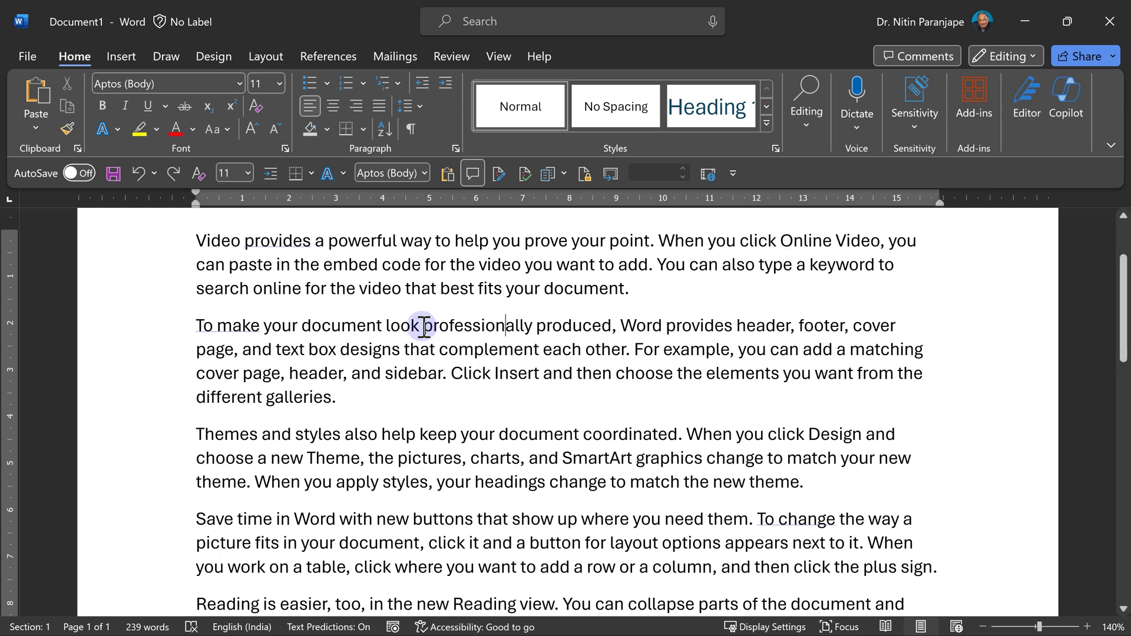
key("F8")
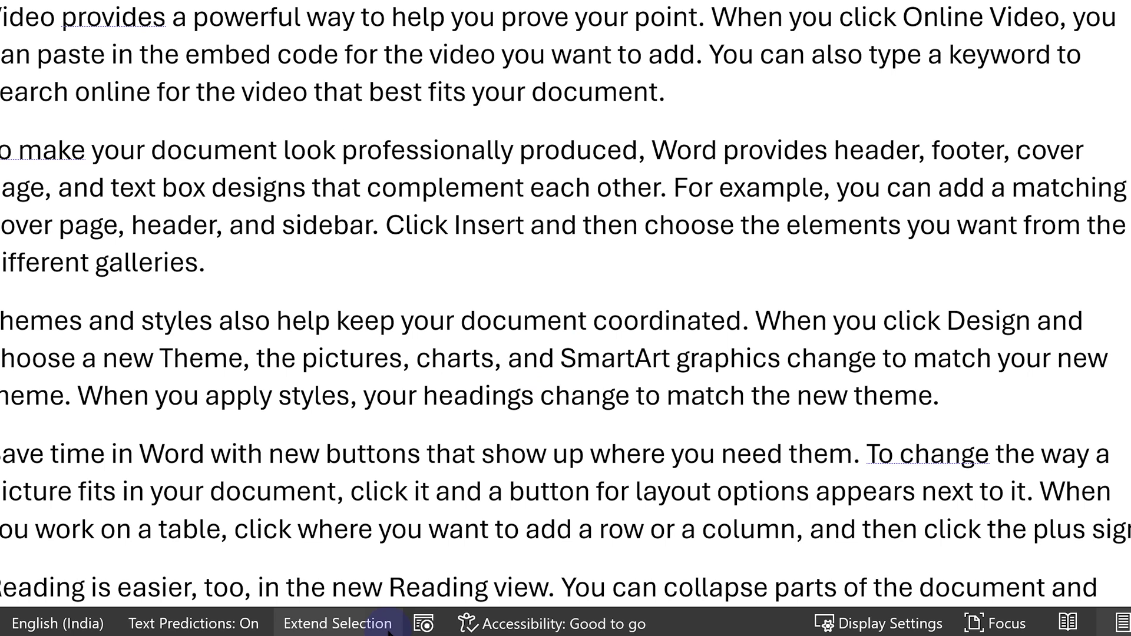
left_click(410, 152)
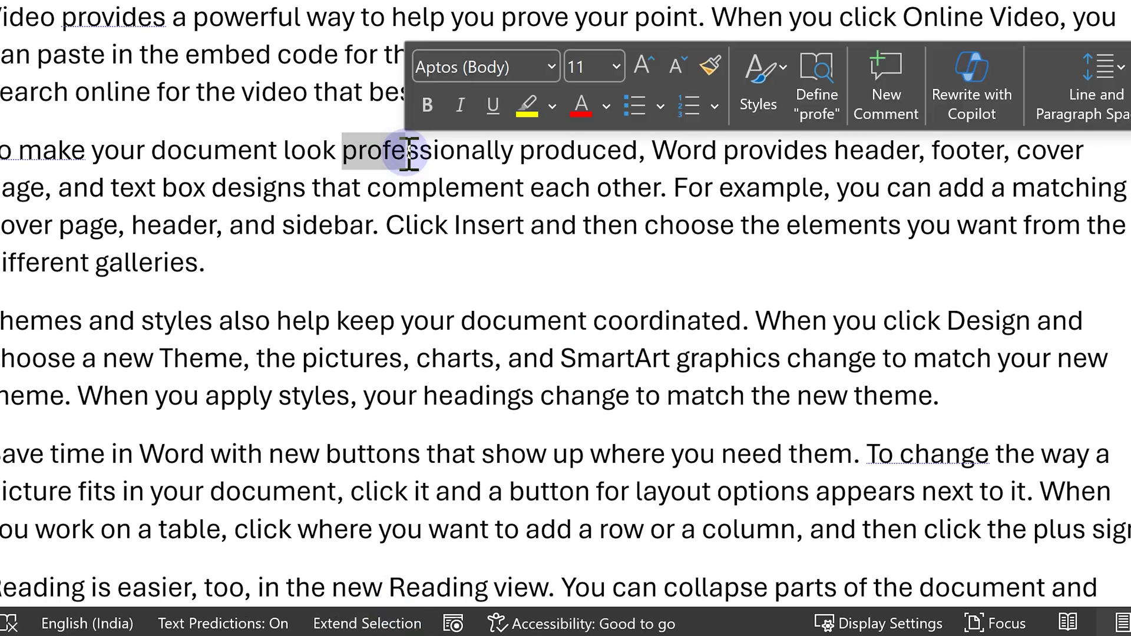
left_click(439, 200)
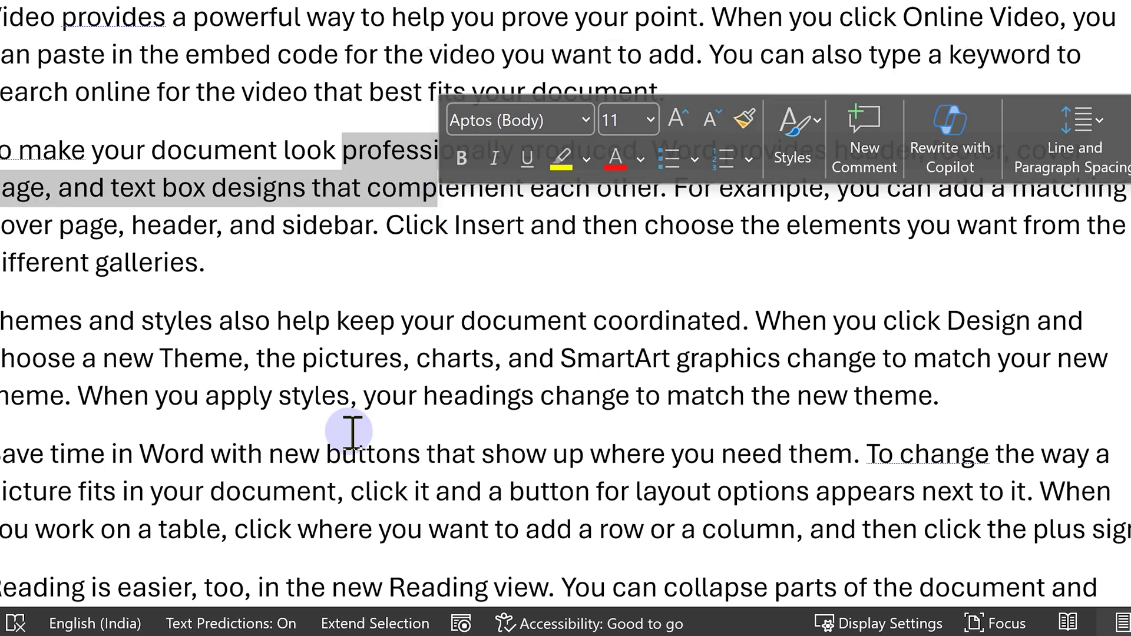
right_click(150, 626)
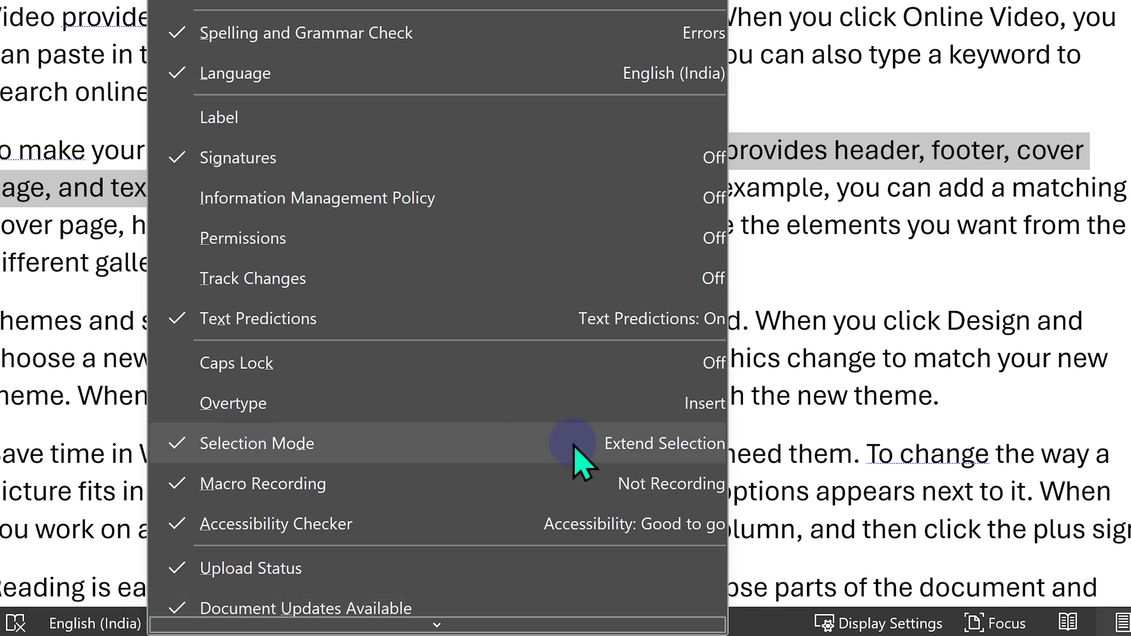
key("Escape")
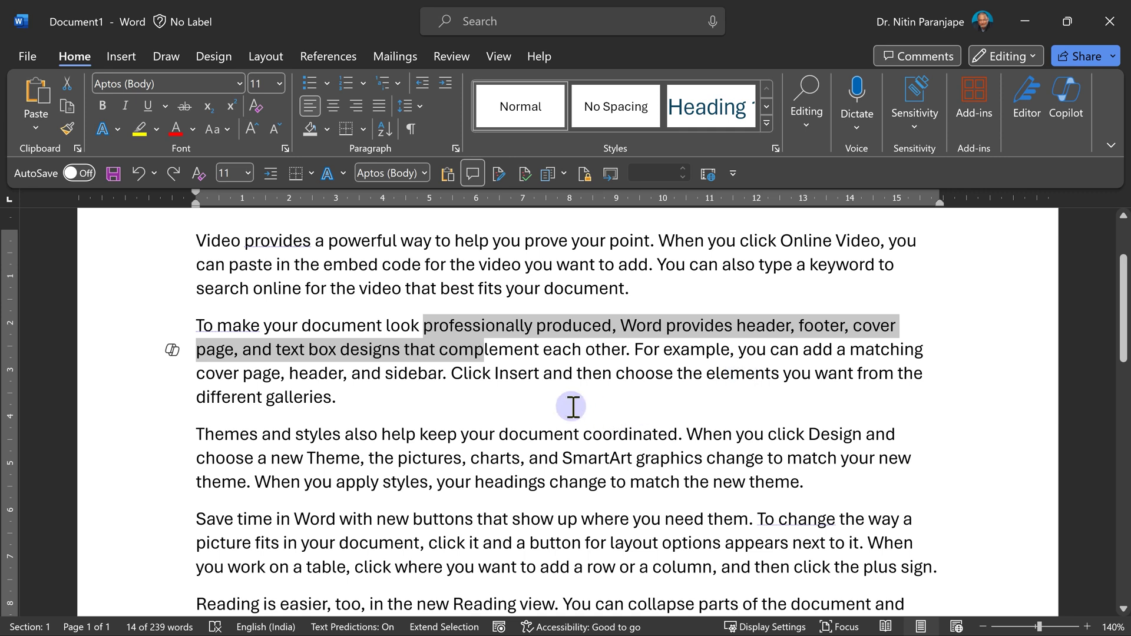
left_click(568, 482)
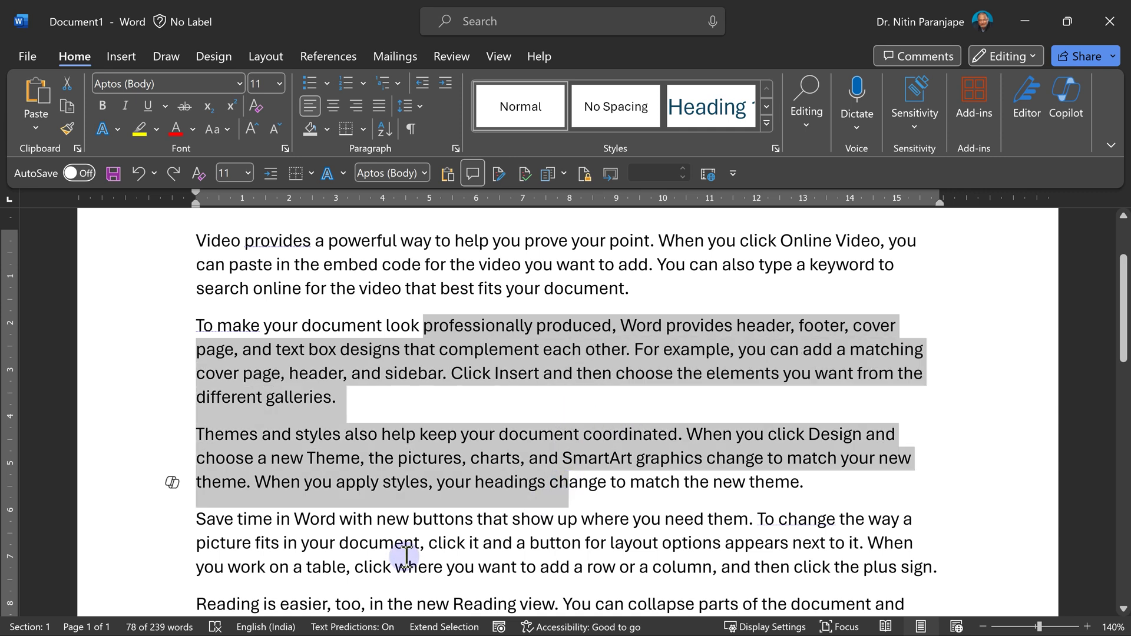
left_click(404, 548)
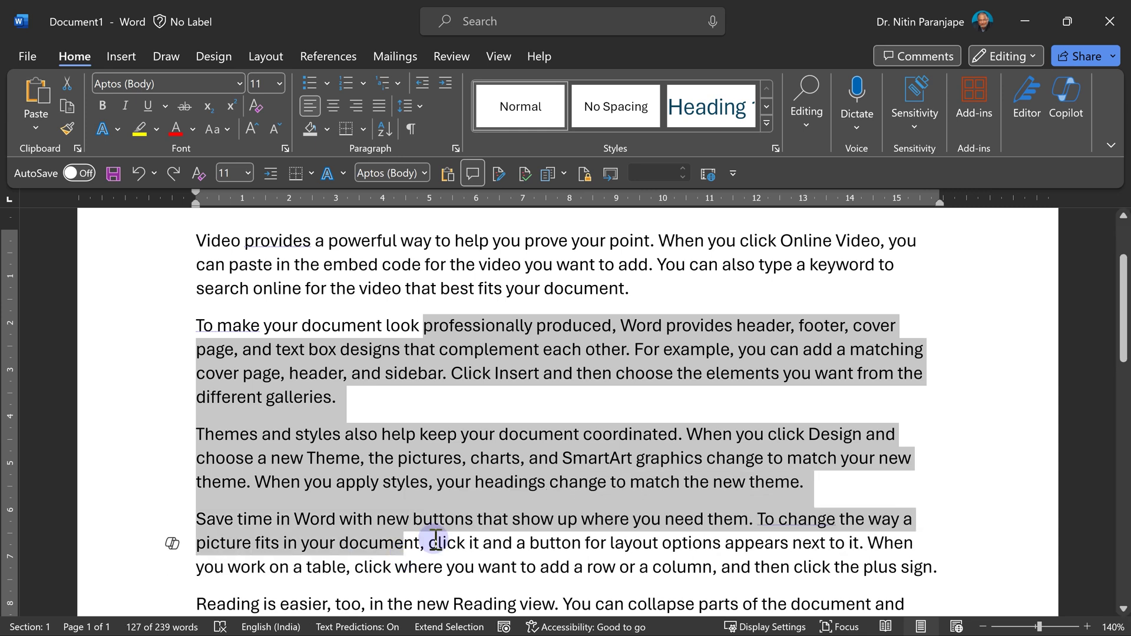
key("Up")
key("Up")
key("Up")
key("Right")
key("Right")
key("Right")
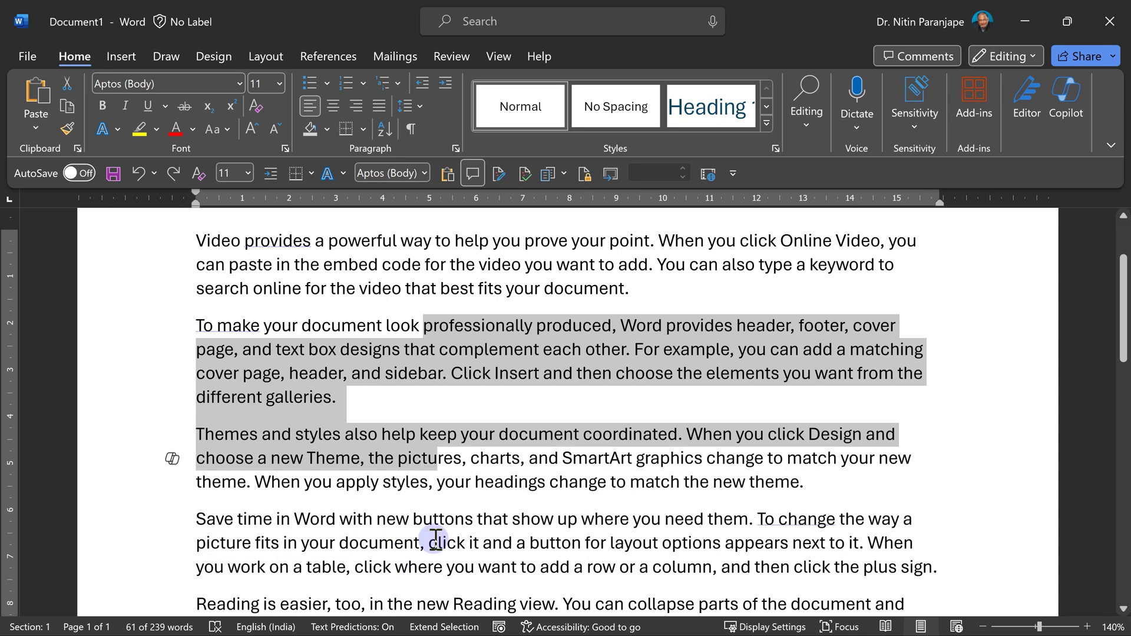
left_click(436, 540)
key("Down")
key("Down")
key("Down")
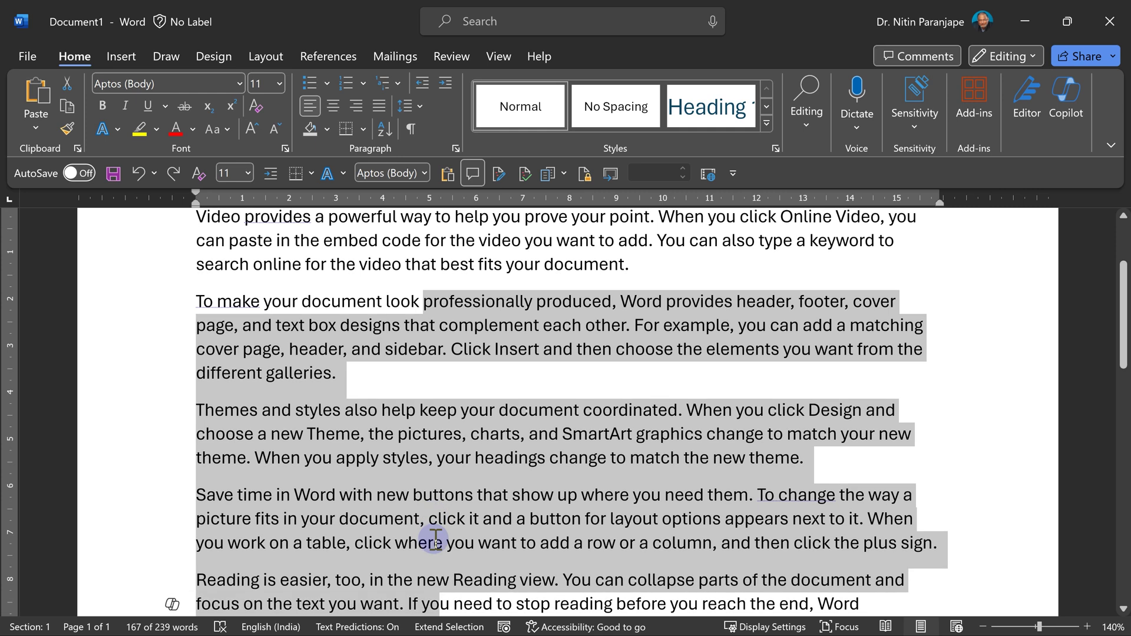
scroll(436, 541, "down", 1)
key("Up")
key("Up")
key("Up")
key("Home")
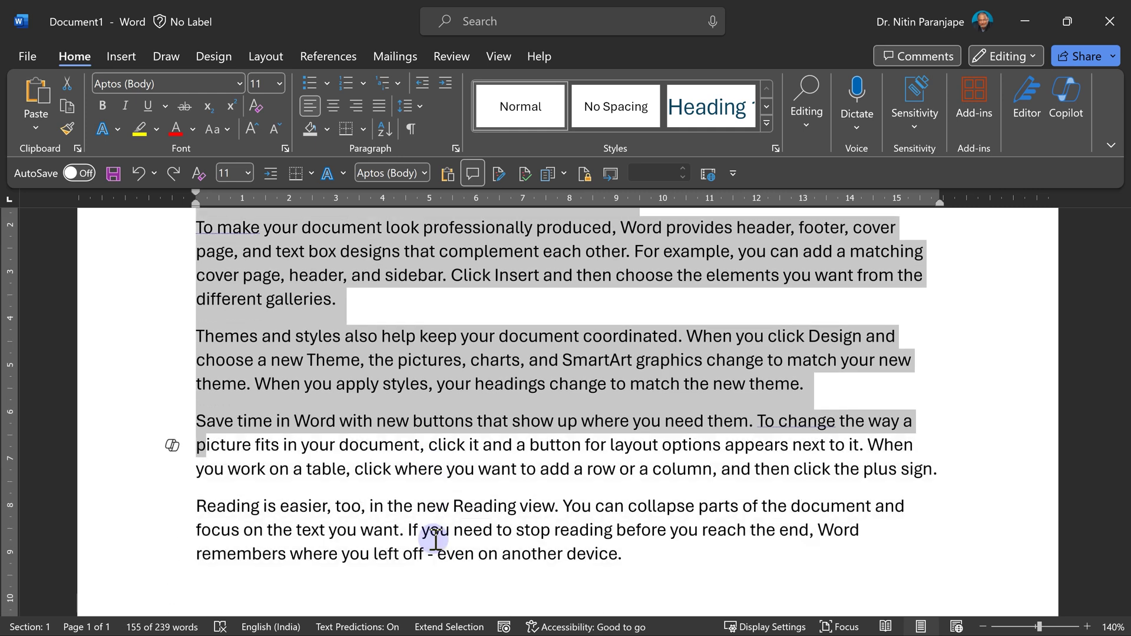
key("Escape")
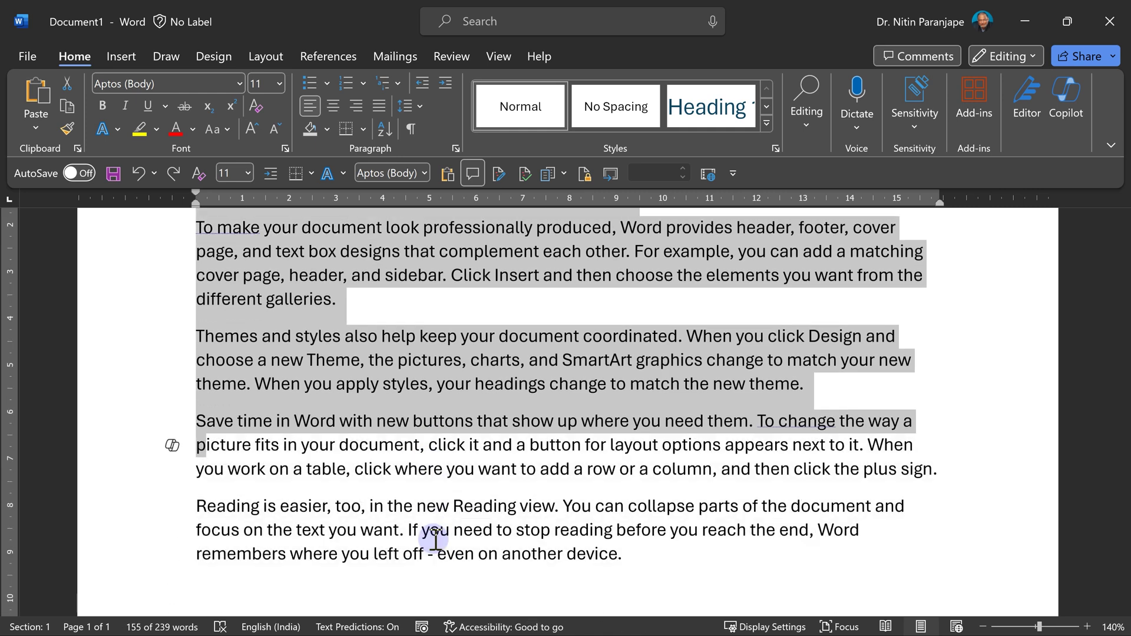
left_click(437, 463)
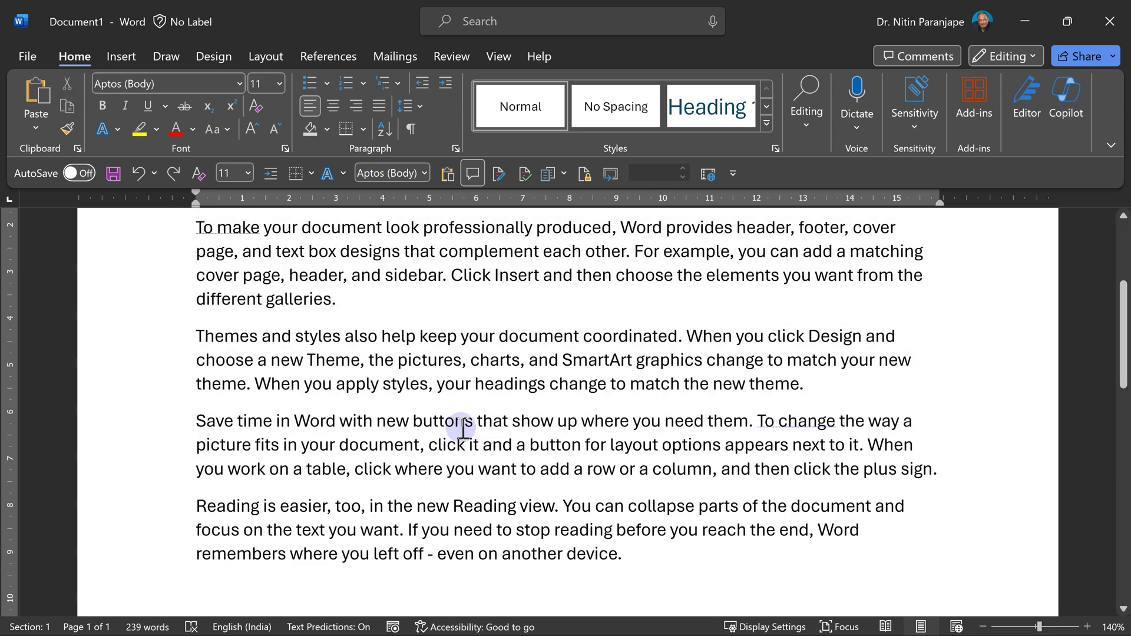
scroll(491, 381, "up", 1)
scroll(491, 381, "up", 2)
Grow the selection from 'professionally' to its sentence, paragraph and whole document with F8
left_click(487, 404)
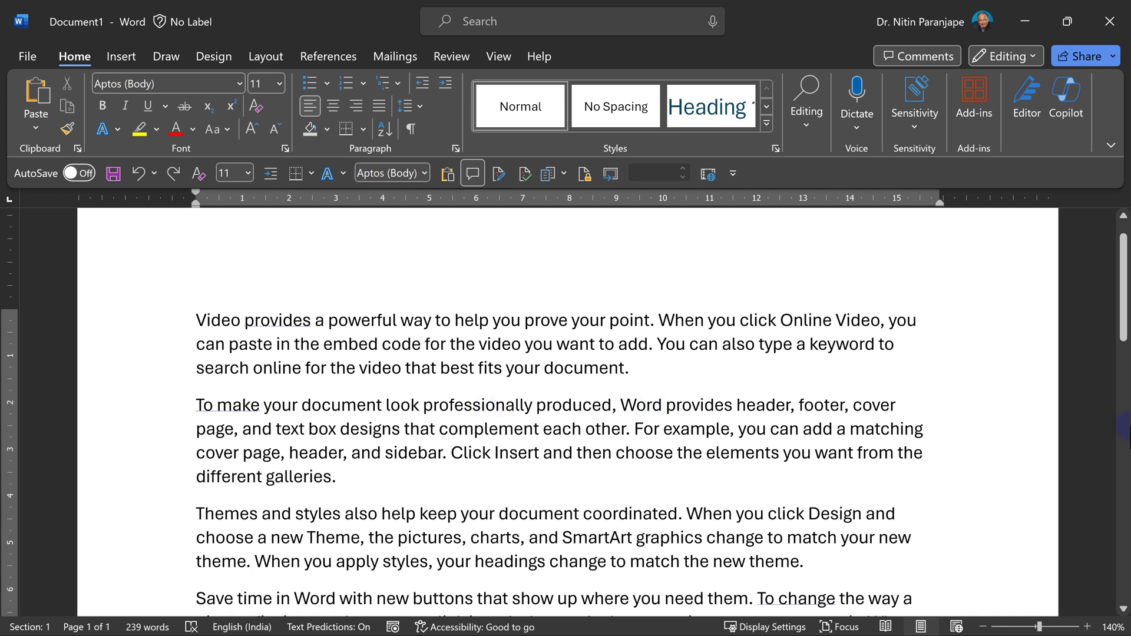
key("F8")
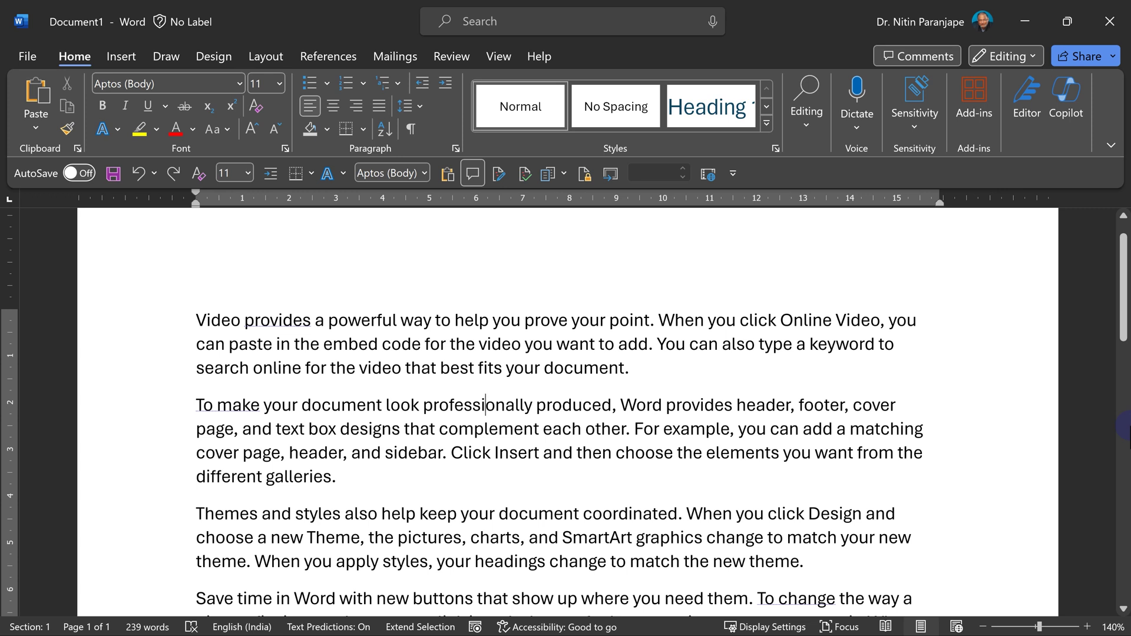
key("F8")
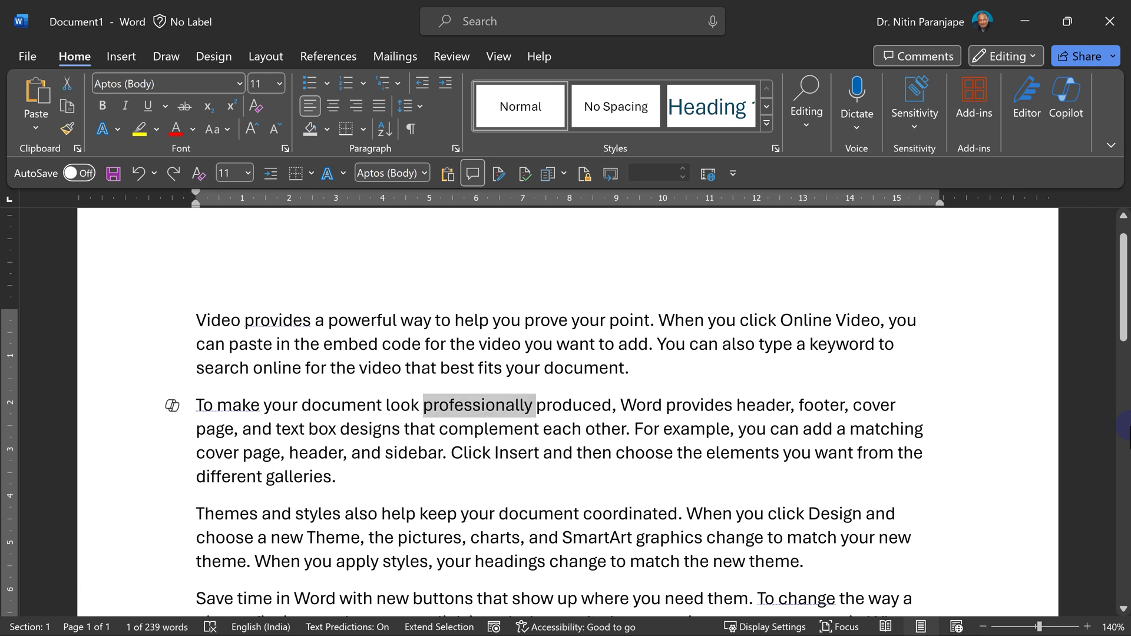
key("F8")
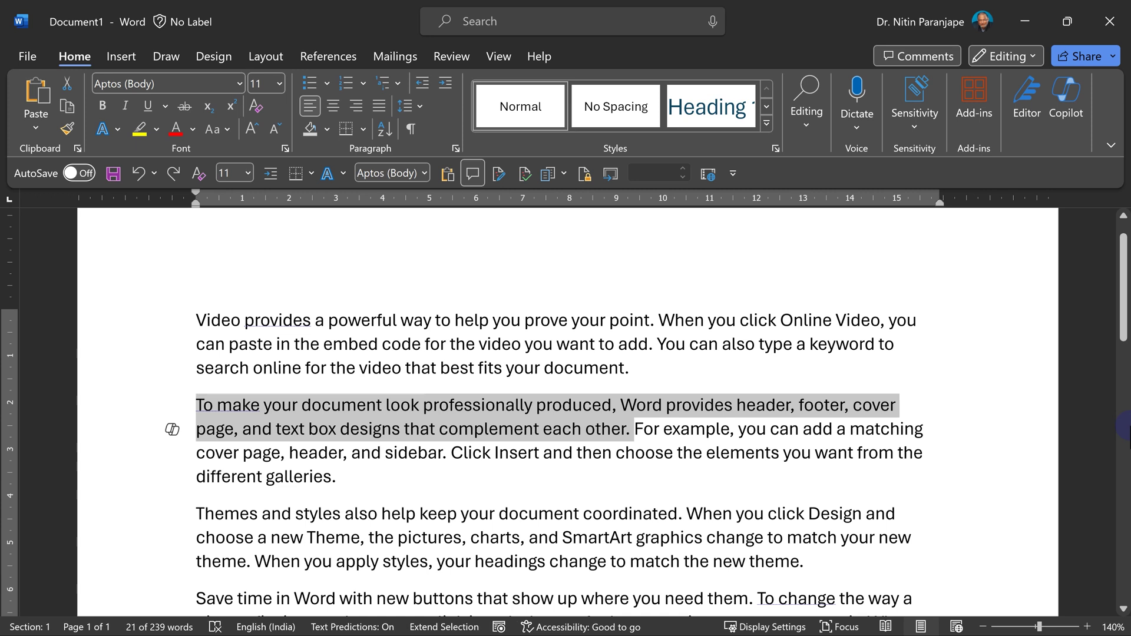
key("F8")
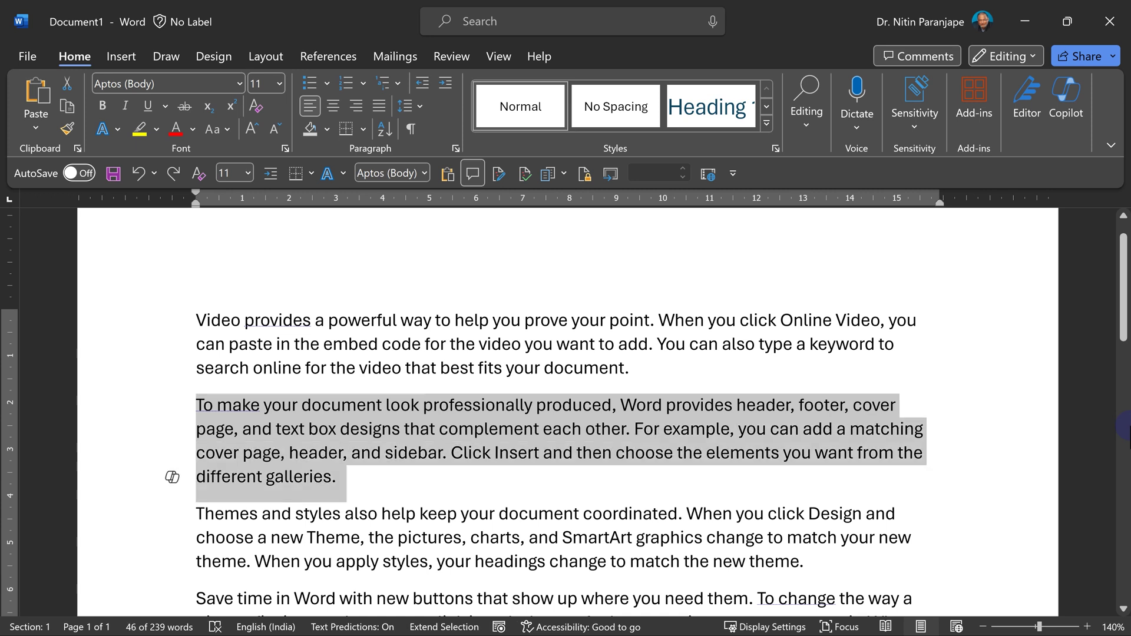
key("F8")
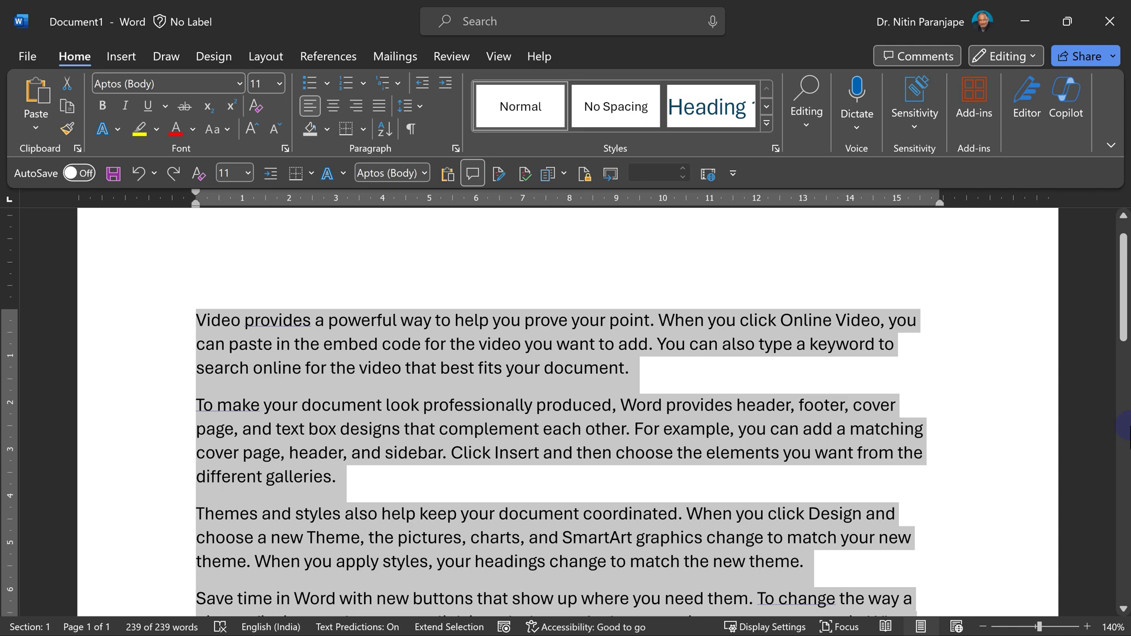
Shrink the selection back to paragraph, sentence and the word 'professionally' with Shift+F8
key("shift+F8")
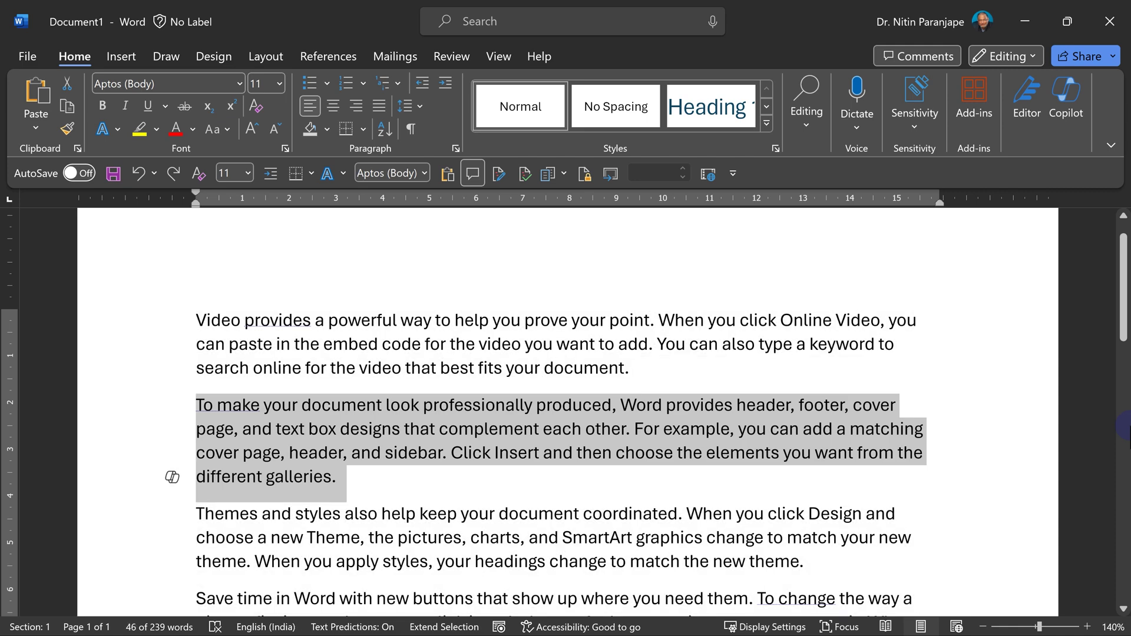
key("shift+F8")
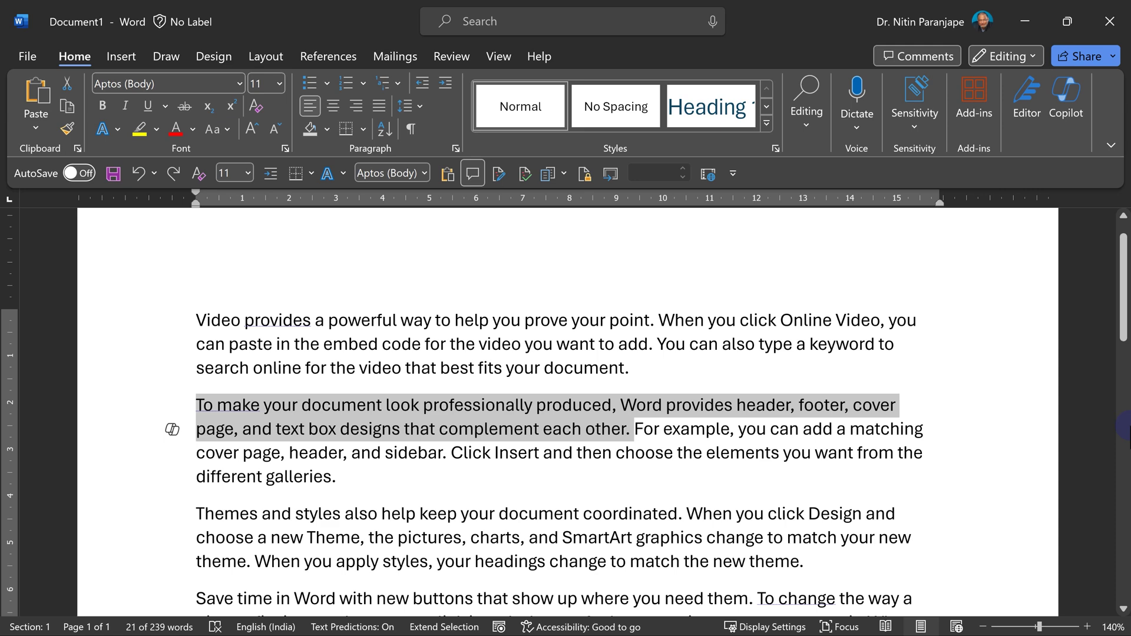
key("shift+F8")
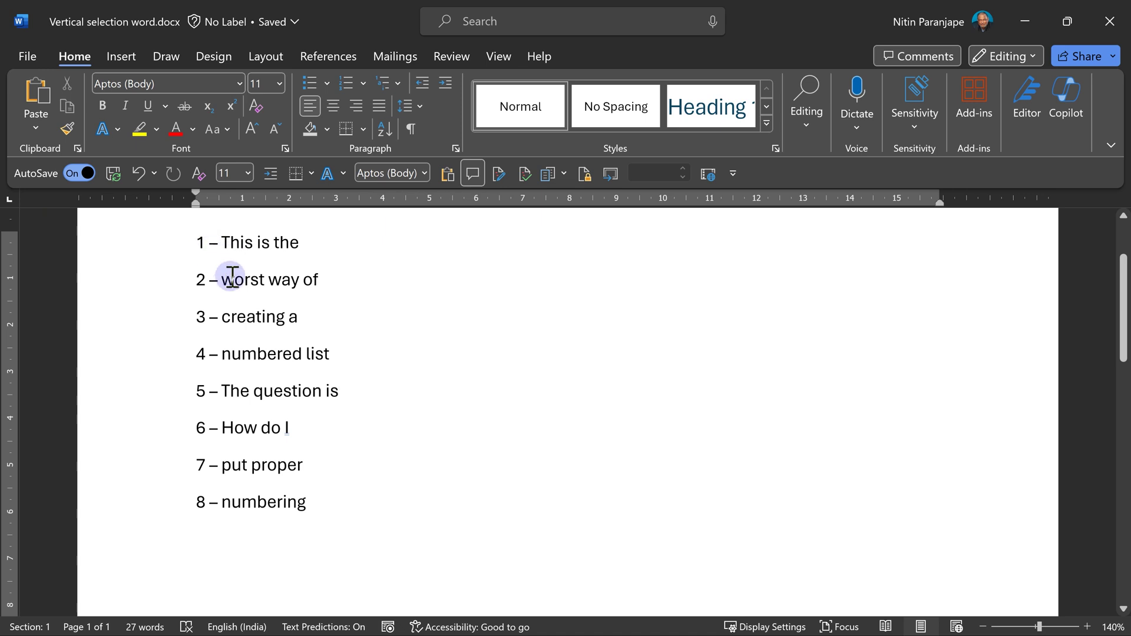
Apply automatic numbering to all eight hand-numbered lines, then undo it
left_click_drag(339, 507, 139, 242)
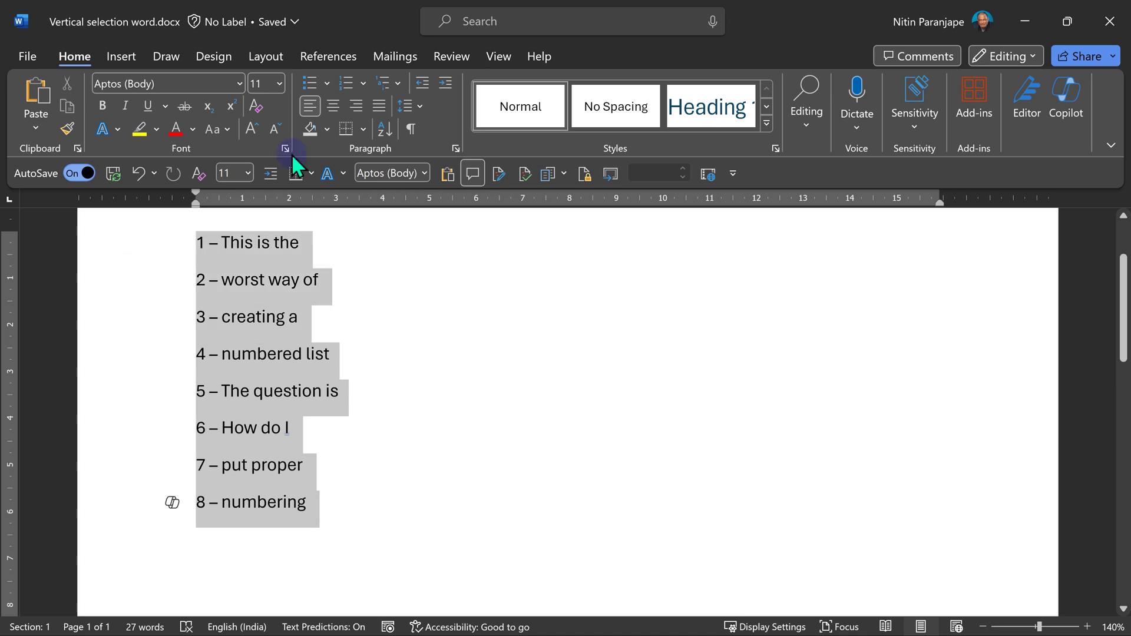
left_click(339, 92)
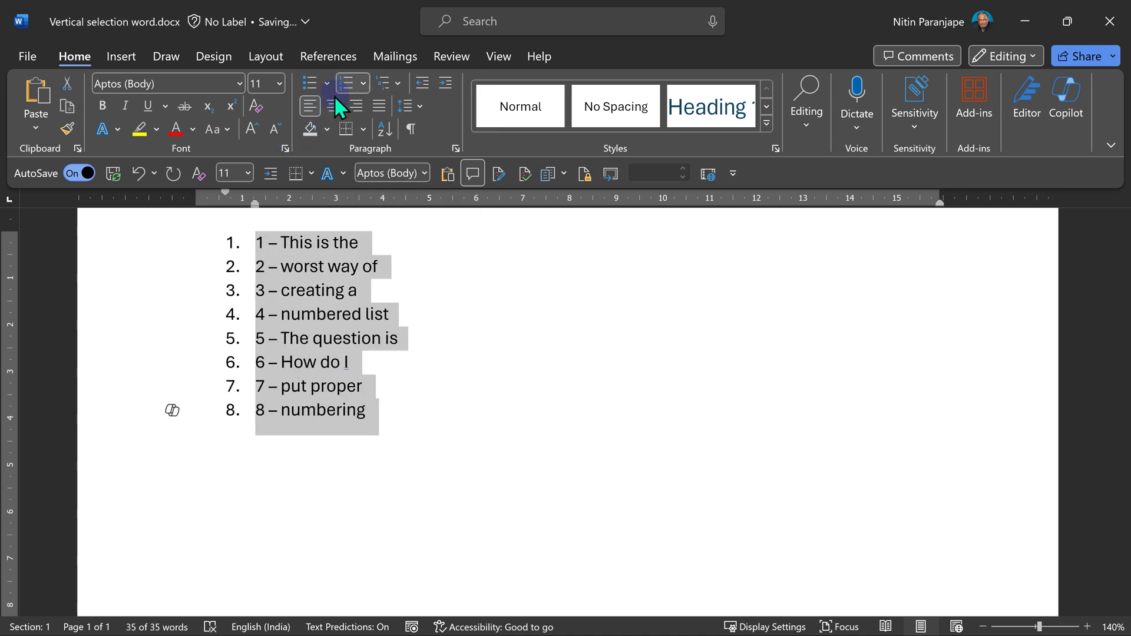
key("ctrl+z")
Delete the manual number from line 1, then undo the deletion
left_click(200, 261)
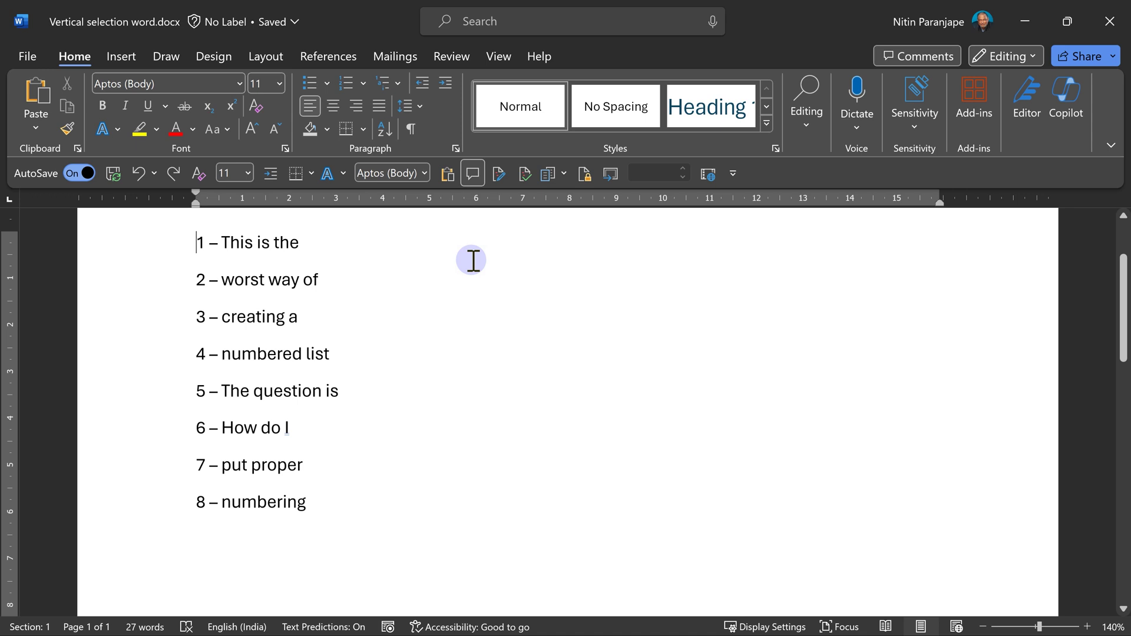
key("Delete")
key("Delete")
key("Delete")
key("Delete")
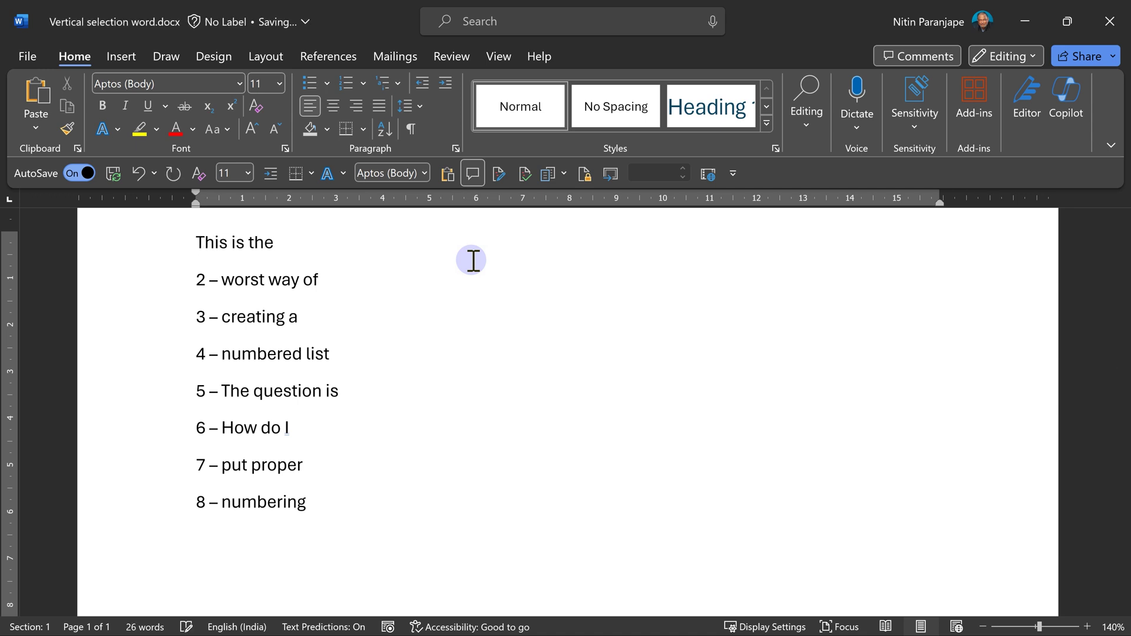
key("ctrl+z")
key("ctrl+z")
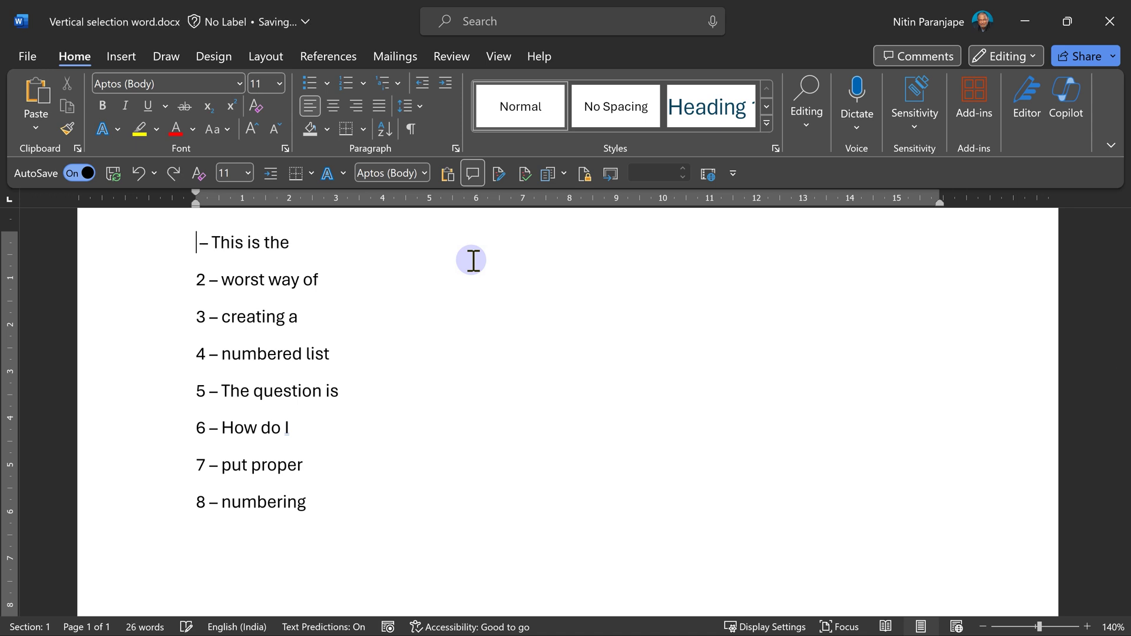
key("ctrl+z")
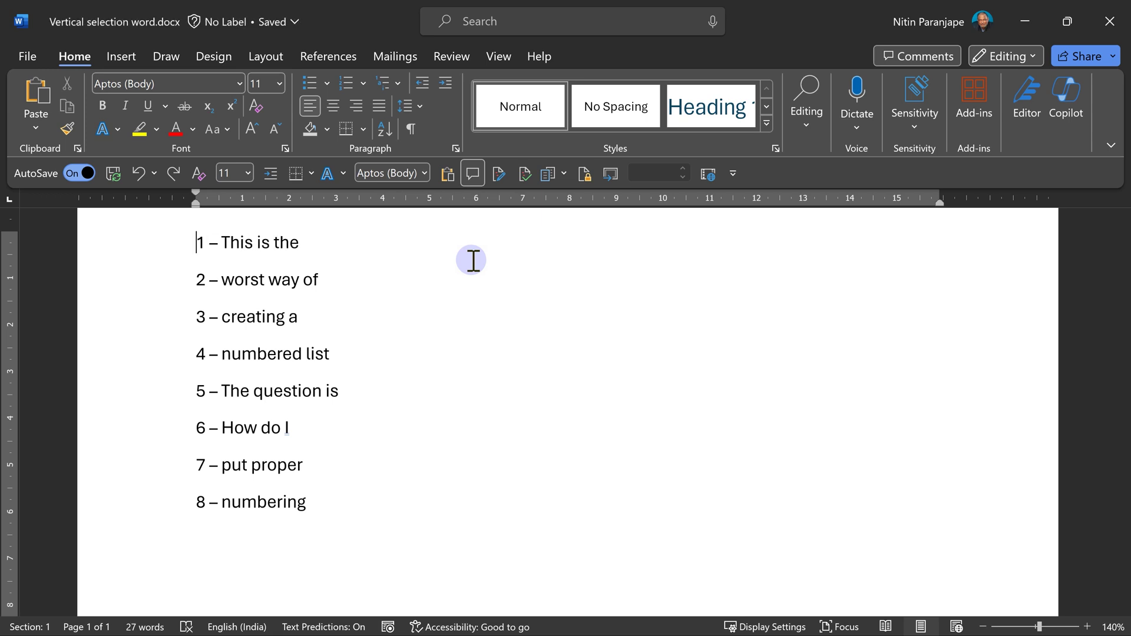
Alt-drag a vertical block over the '1 –' to '8 –' prefixes and delete them
left_click(221, 354)
left_click(197, 242)
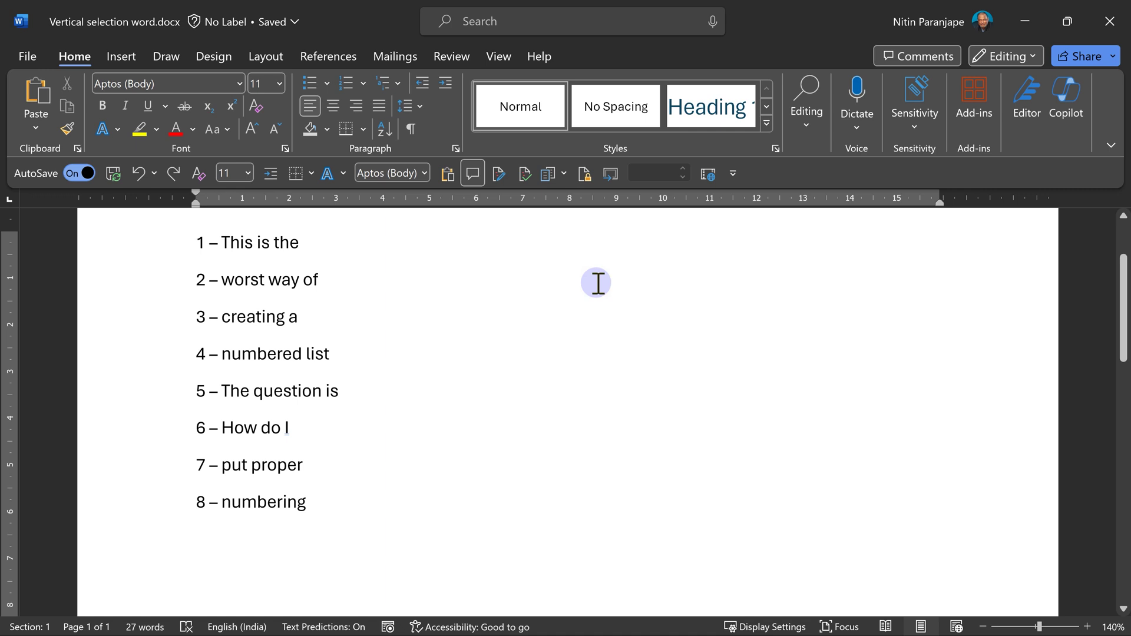
key("alt")
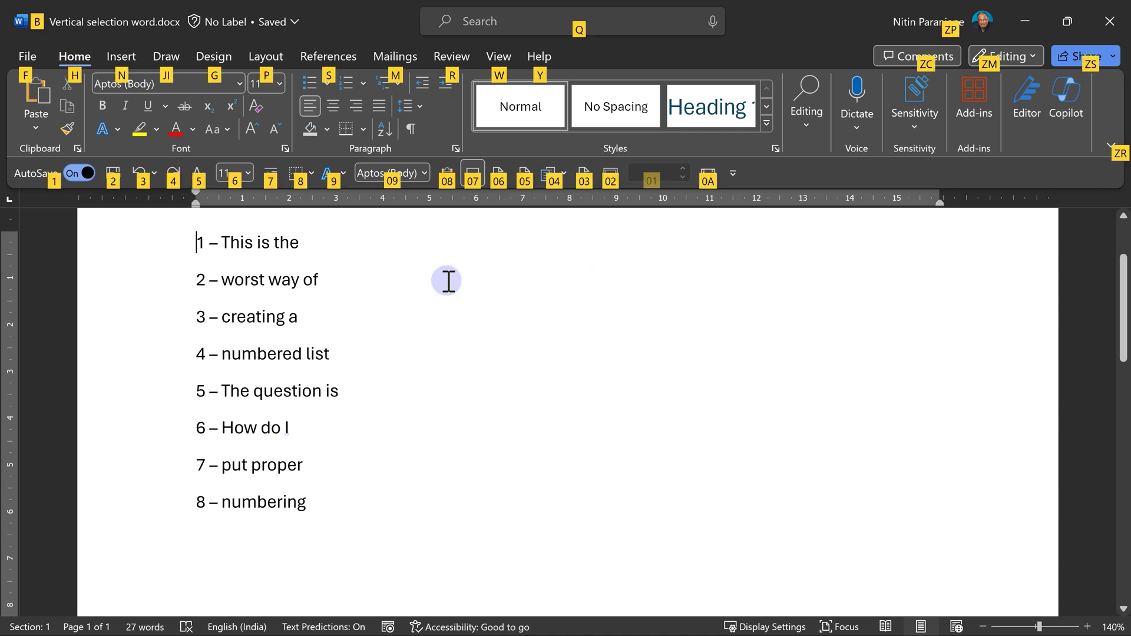
key("alt")
key("alt")
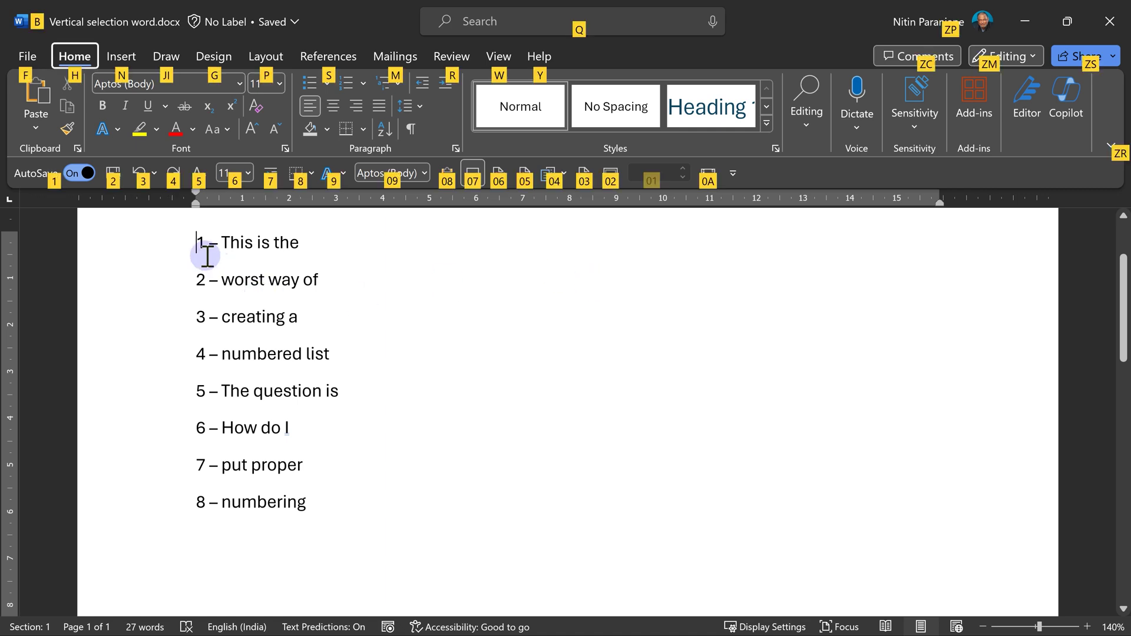
left_click_drag(199, 245, 226, 517)
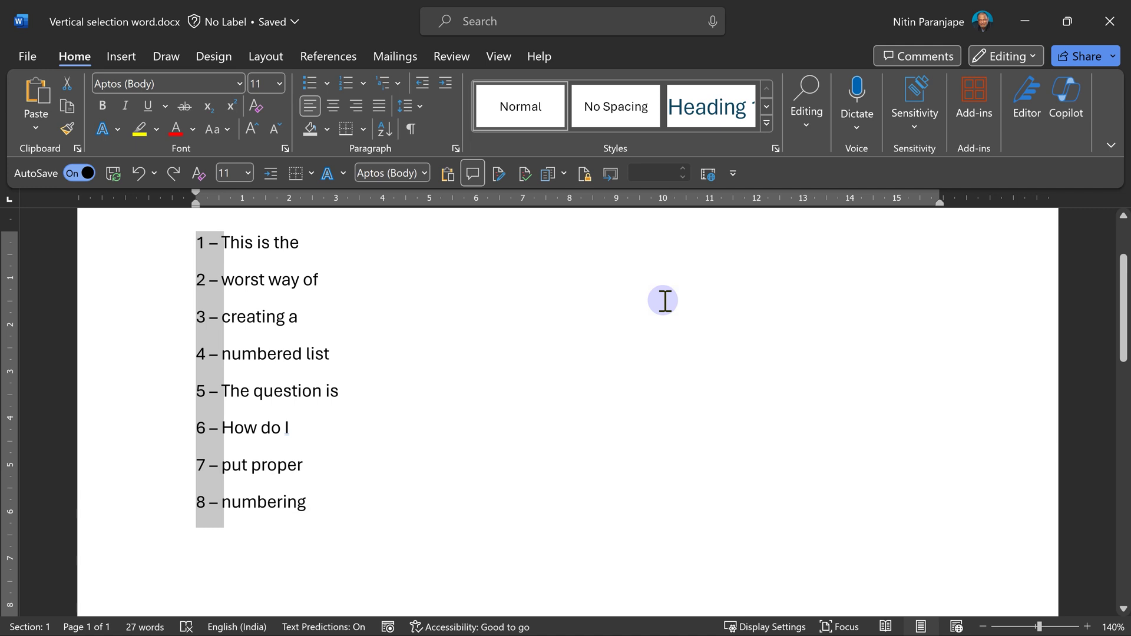
key("Delete")
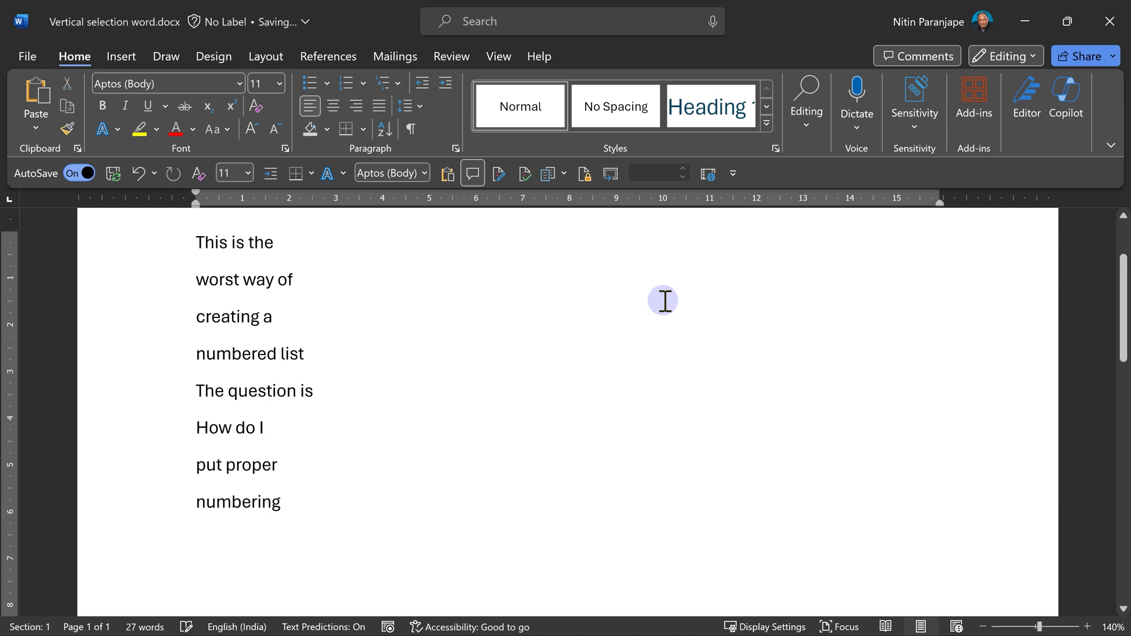
Apply Numbering to all the lines, then undo the list formatting
key("ctrl+a")
key("alt+h")
key("n")
key("Return")
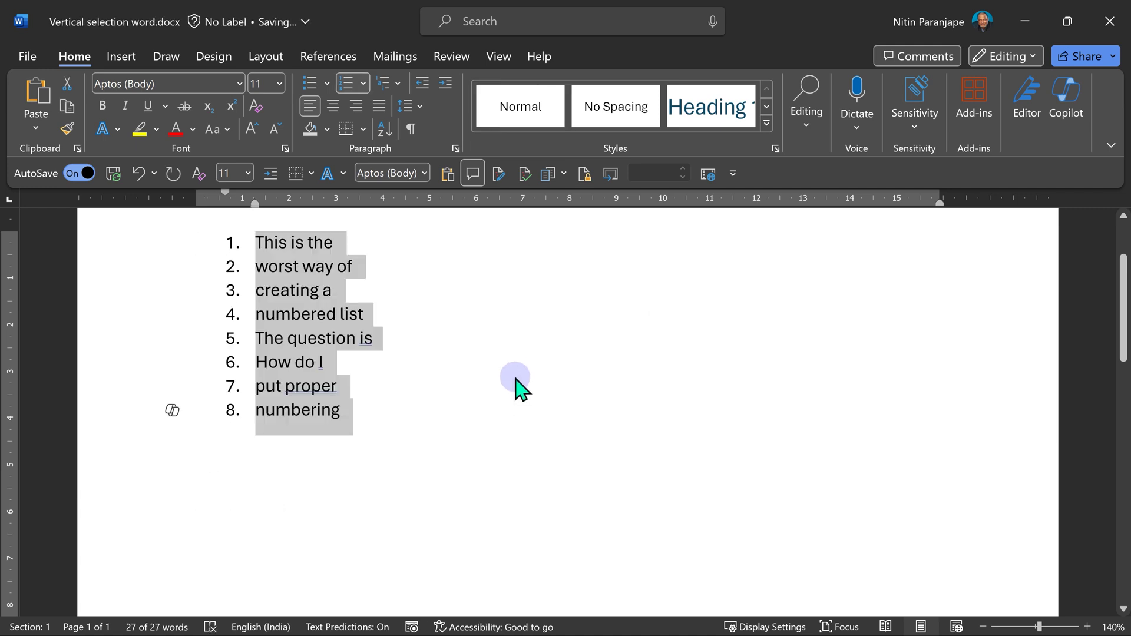
key("ctrl+z")
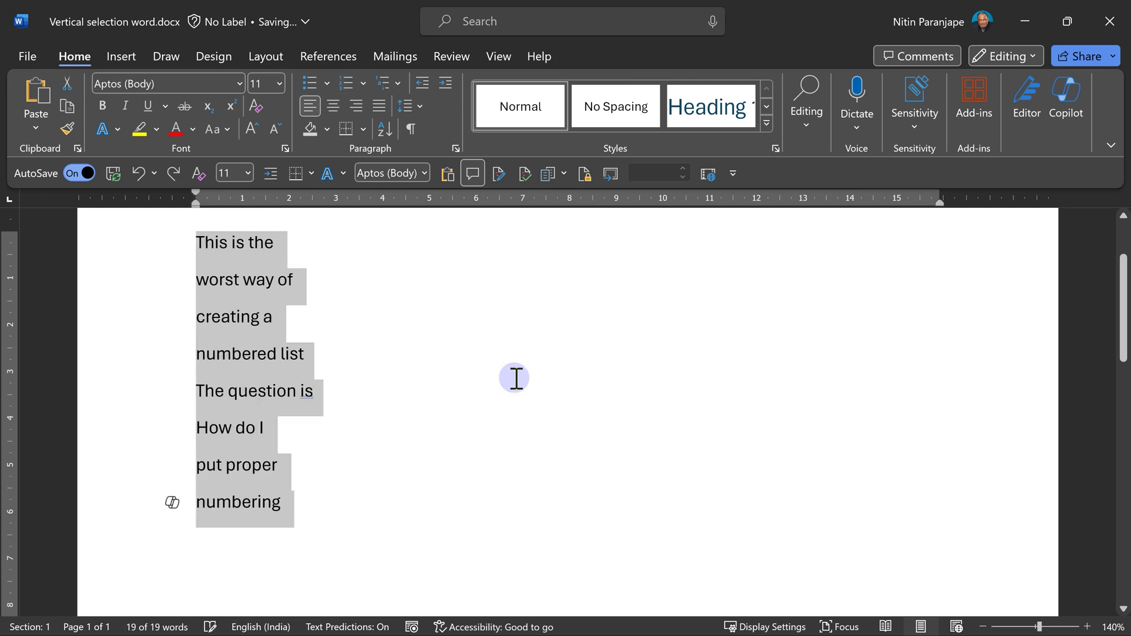
Restore the prefixes, then block-select them with Ctrl+Shift+F8 and arrow keys and delete them
key("ctrl+z")
left_click(195, 241)
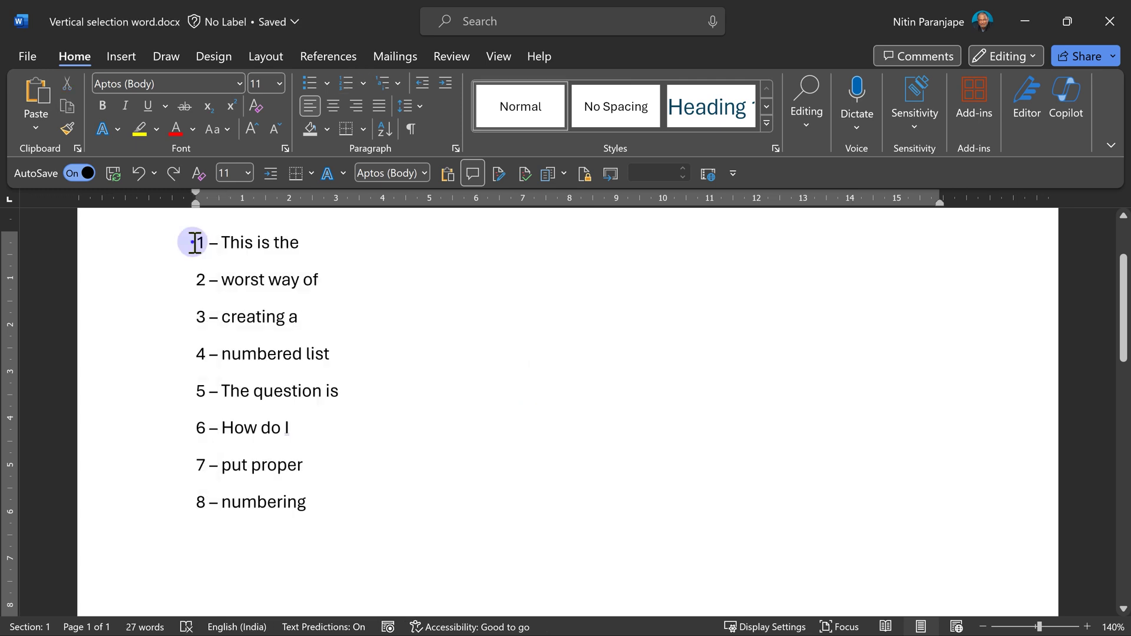
key("ctrl+shift+F8")
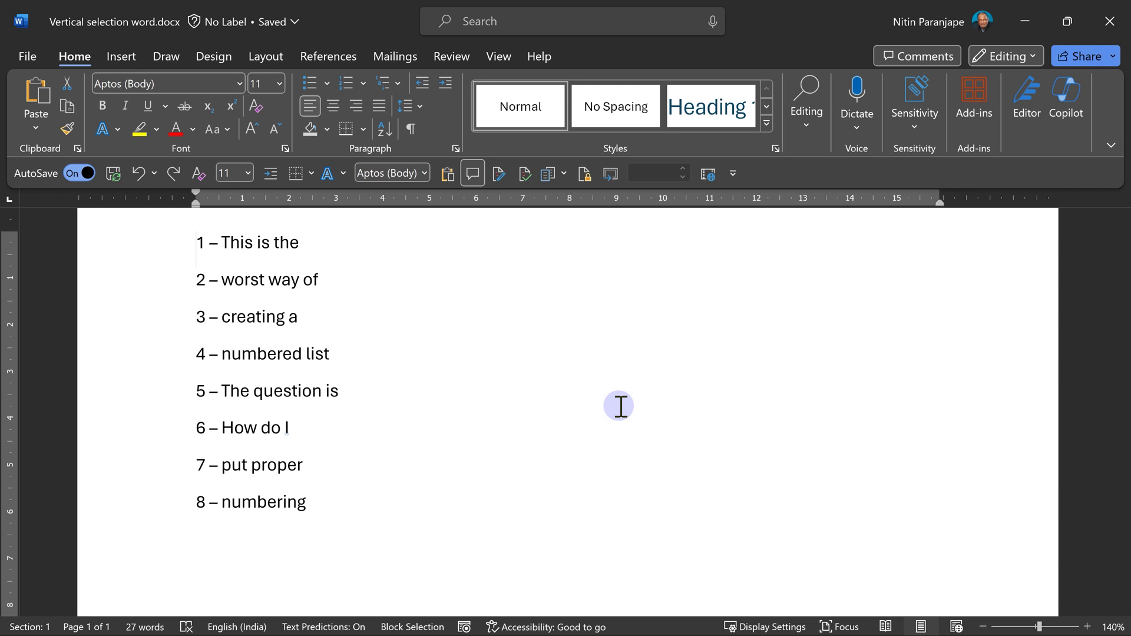
key("Right")
key("Right")
key("Right")
key("Right")
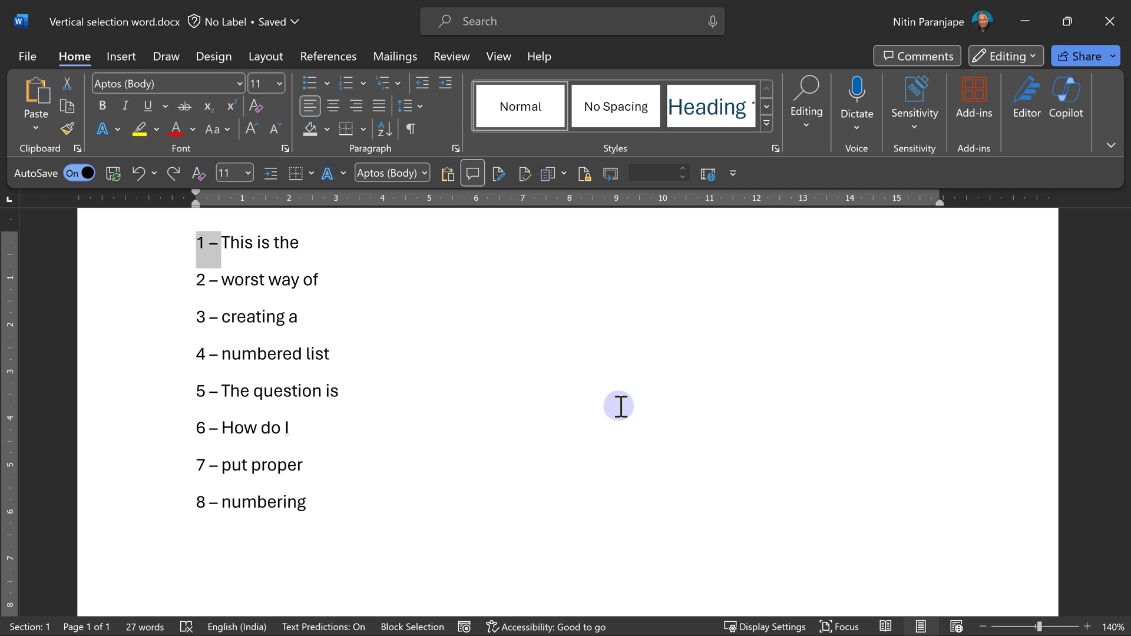
key("Down")
key("Down")
key("Down")
key("Down")
key("Down")
key("Down")
key("Down")
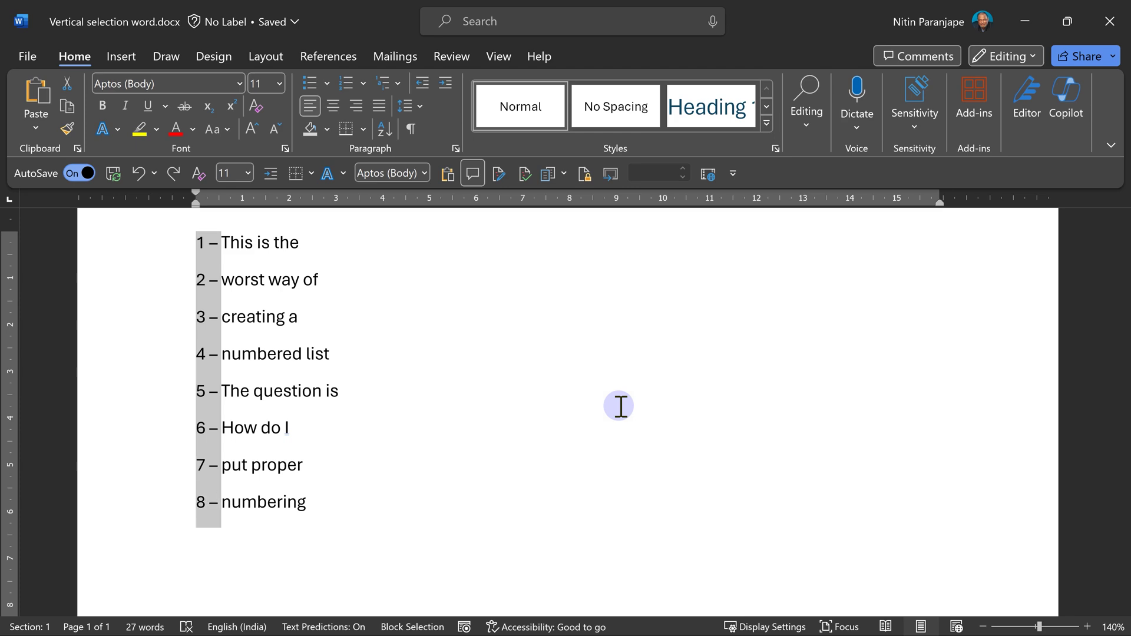
key("Delete")
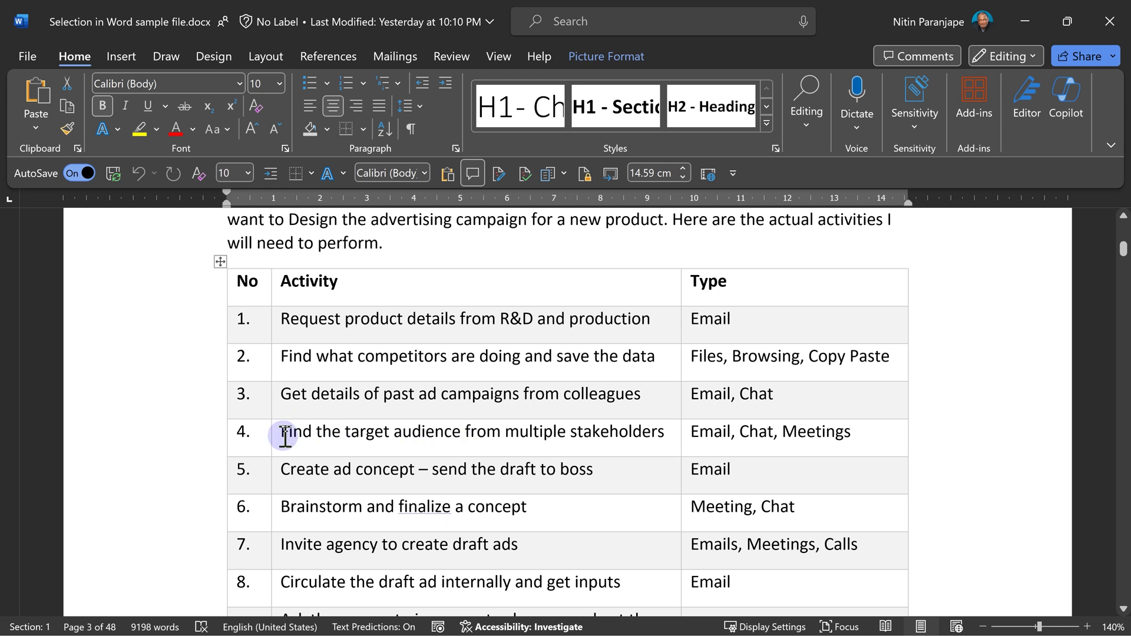
Select the row 4 cell text, then the whole row 3 Activity cell, then step between cells with Tab and Shift+Tab
left_click_drag(286, 436, 668, 453)
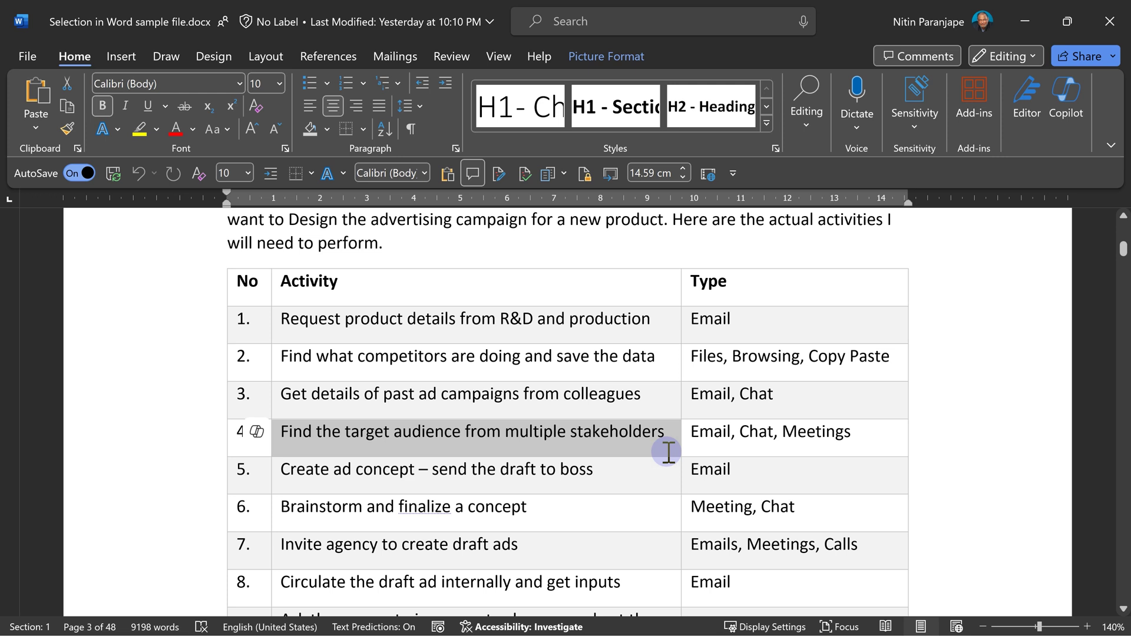
left_click(535, 429)
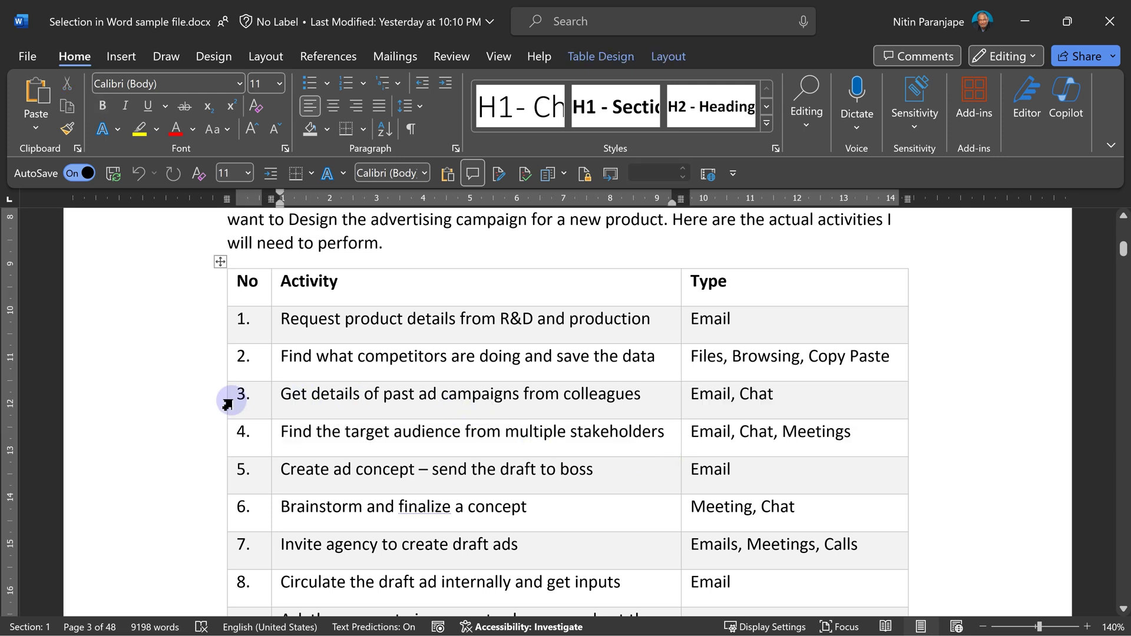
mouse_move(222, 389)
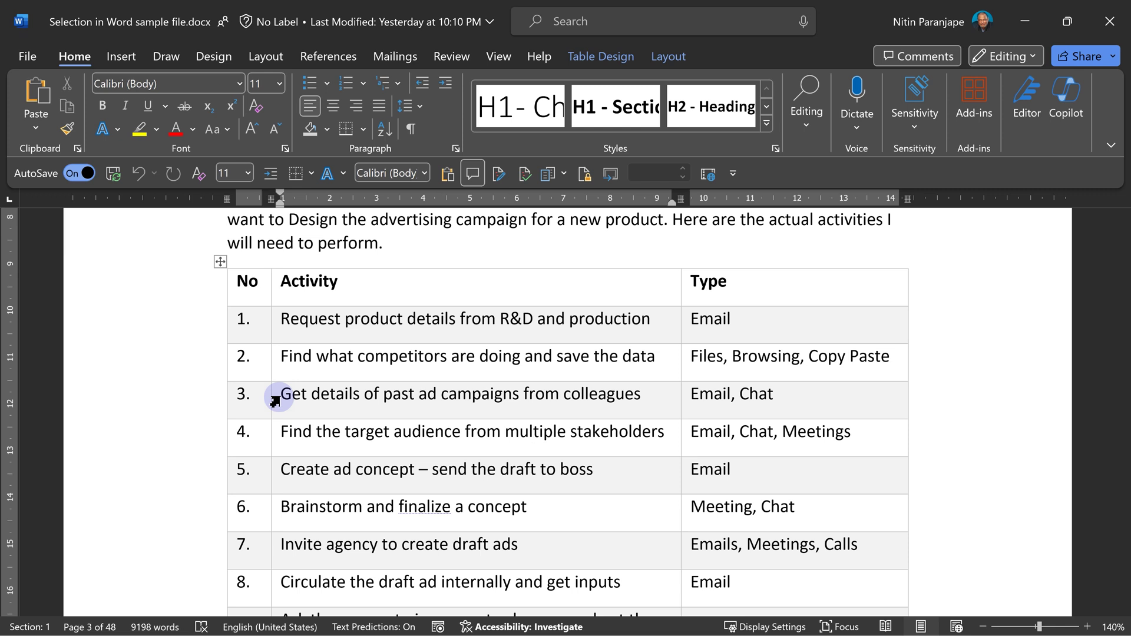
left_click(273, 395)
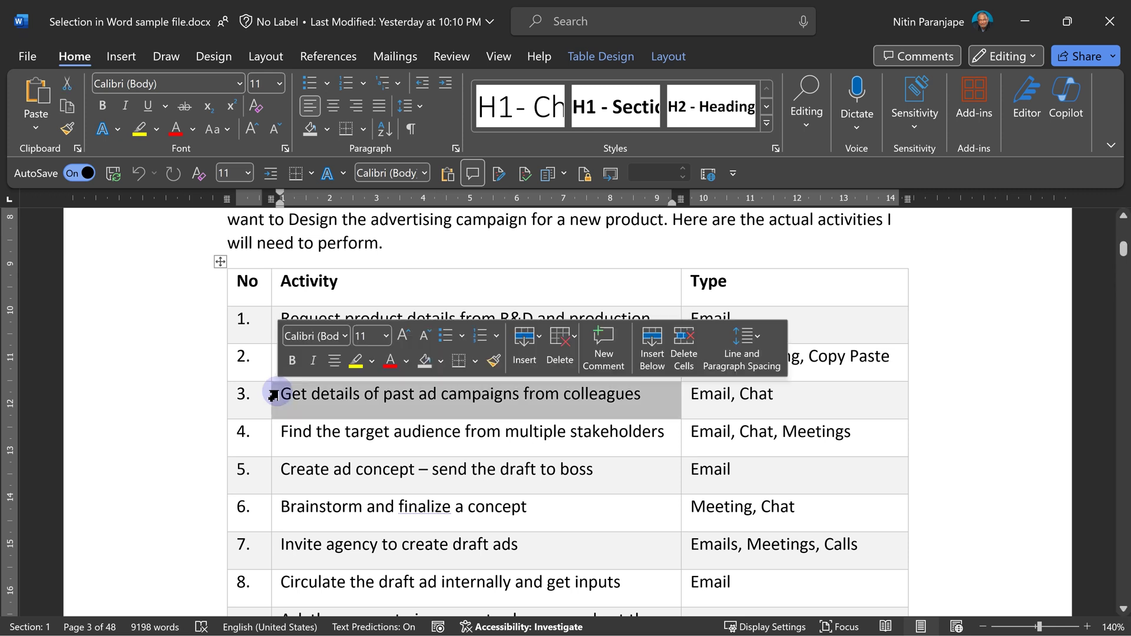
left_click(308, 406)
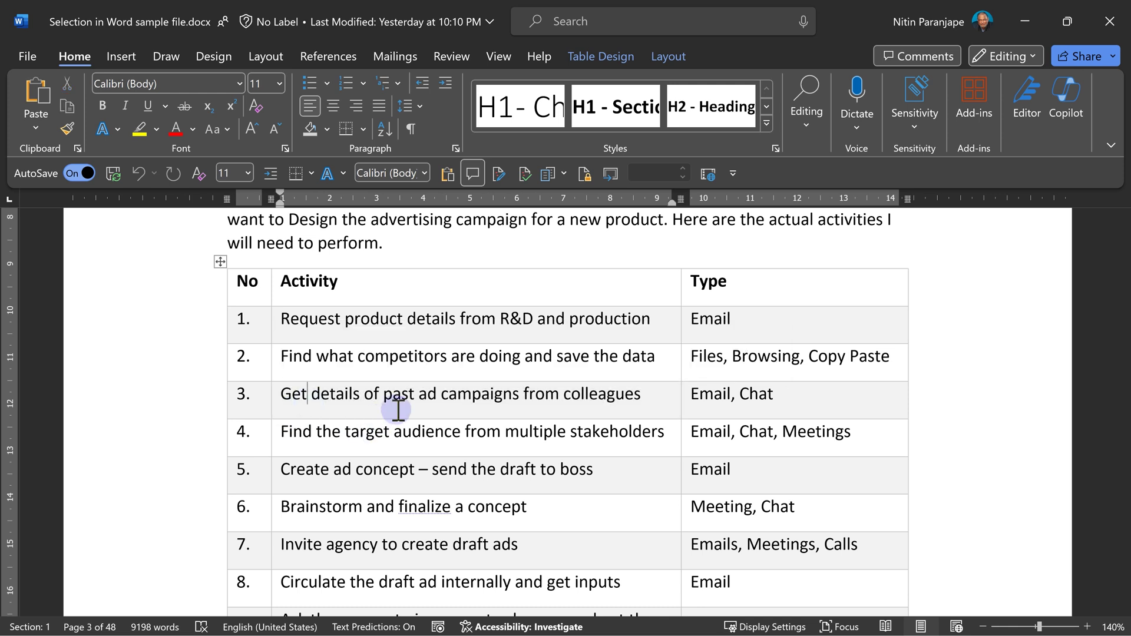
key("Tab")
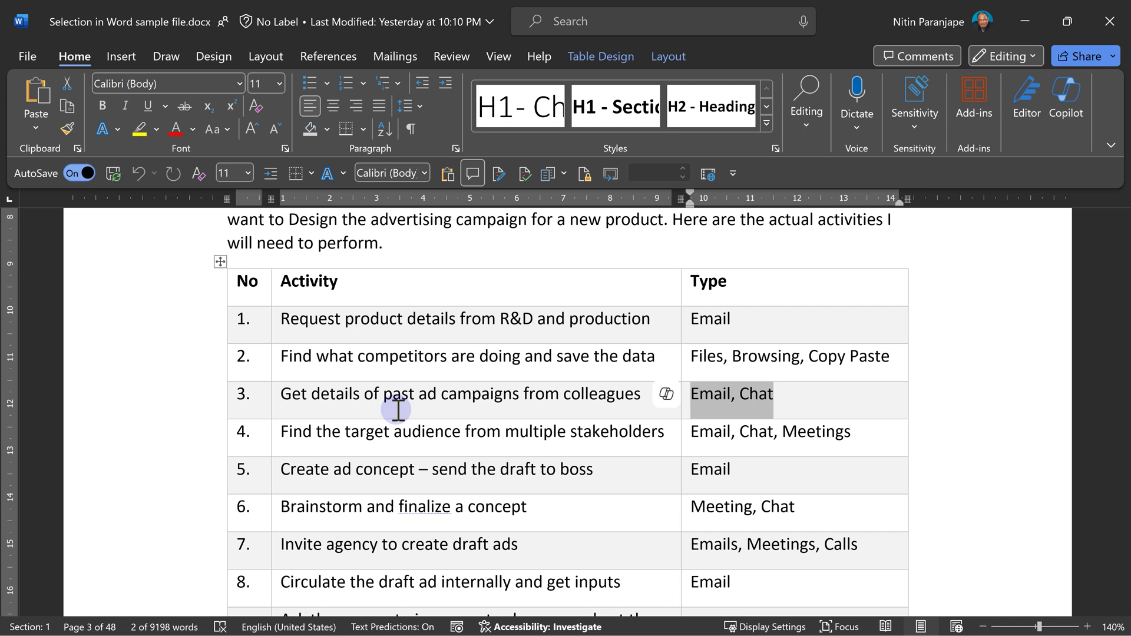
key("shift+Tab")
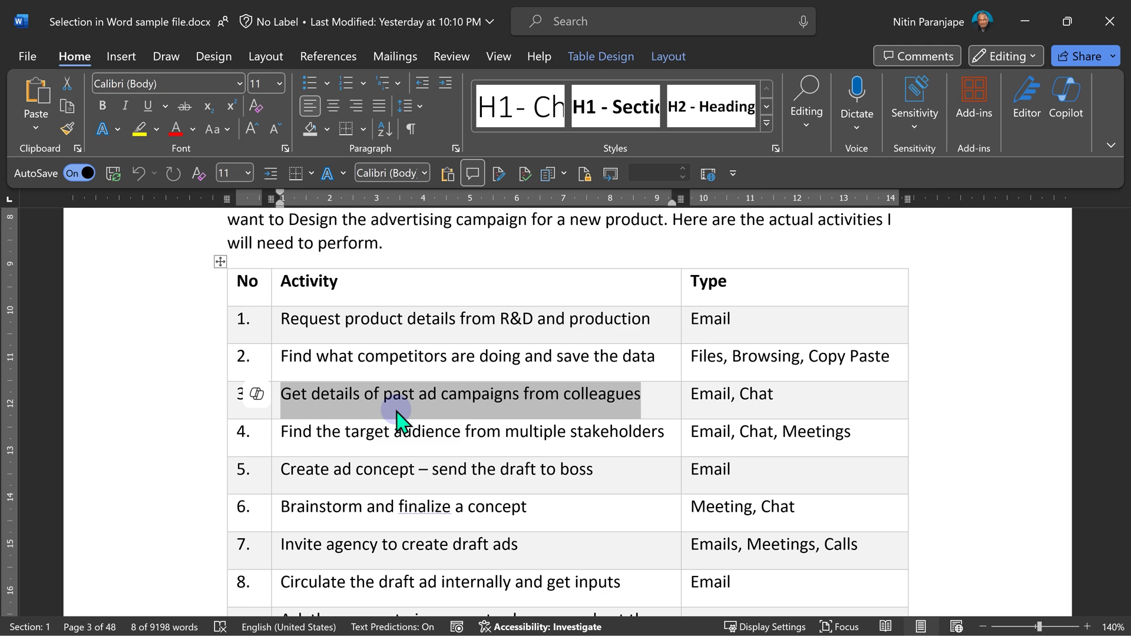
Add a new row 11 by pressing Tab in the last cell, then undo it
scroll(530, 389, "down", 5)
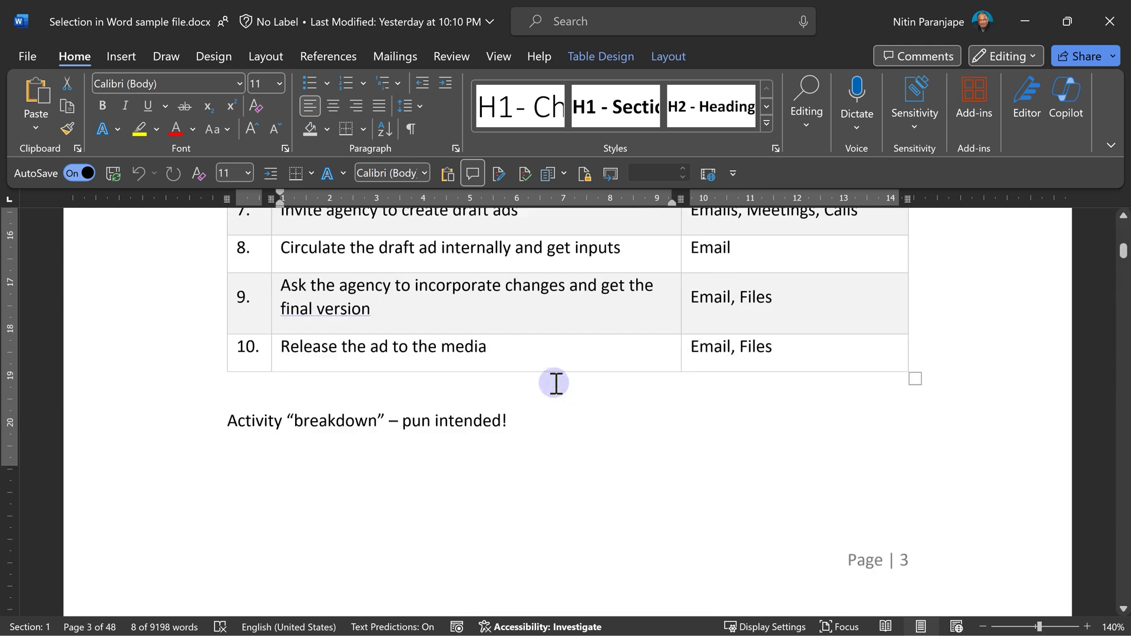
left_click(849, 333)
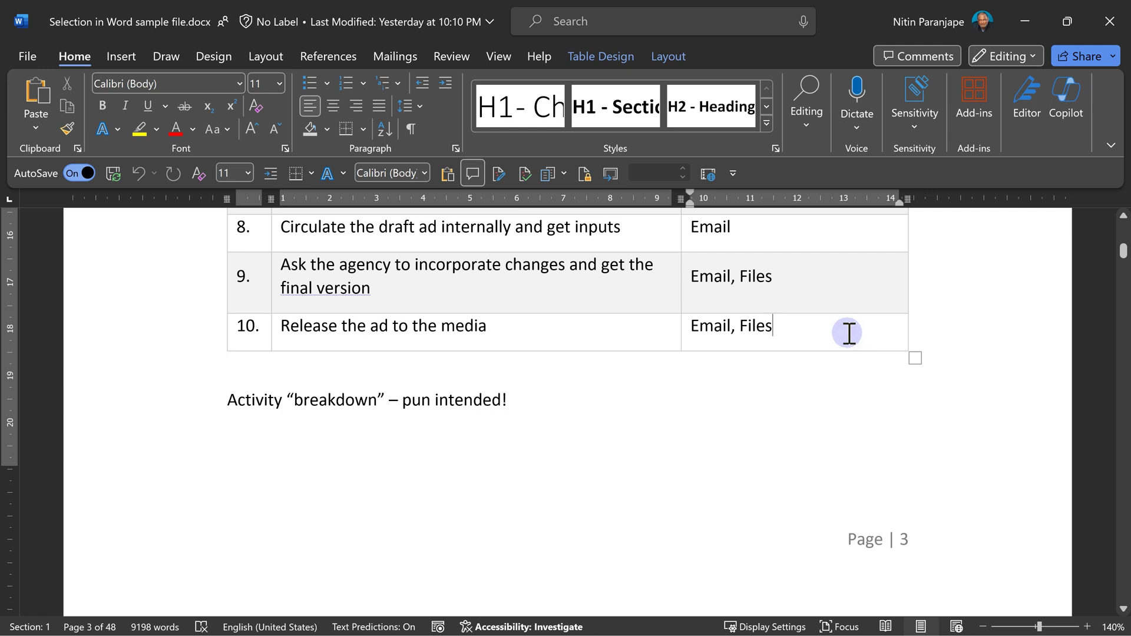
key("Tab")
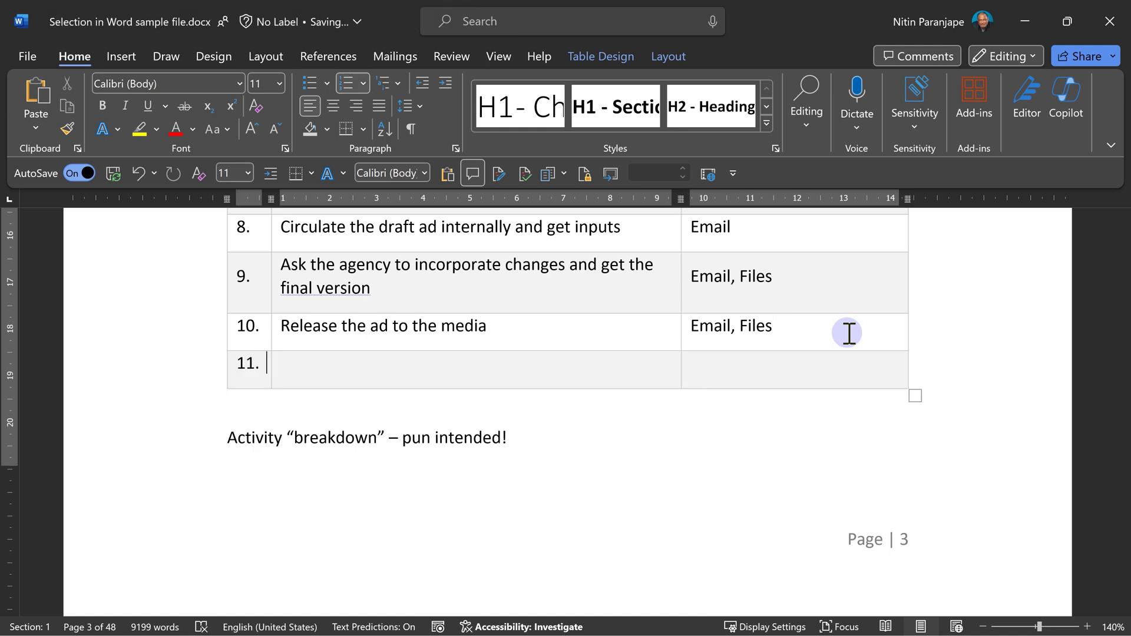
key("ctrl+z")
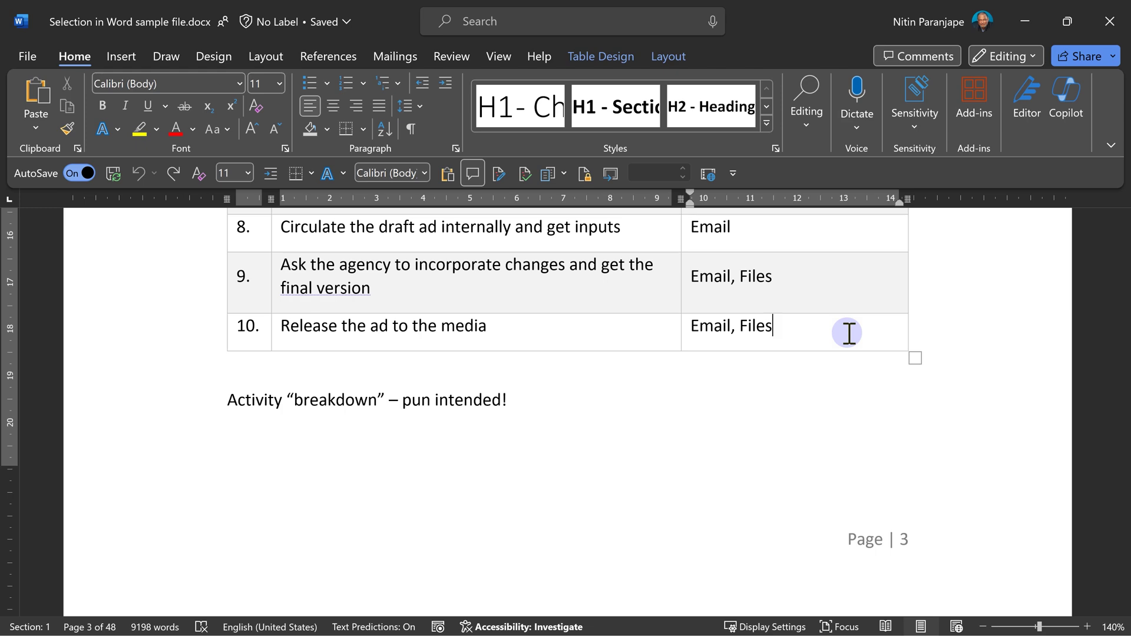
key("shift+Tab")
Select the four Teams paragraphs and save them as a bookmark named 'demo'
key("Tab")
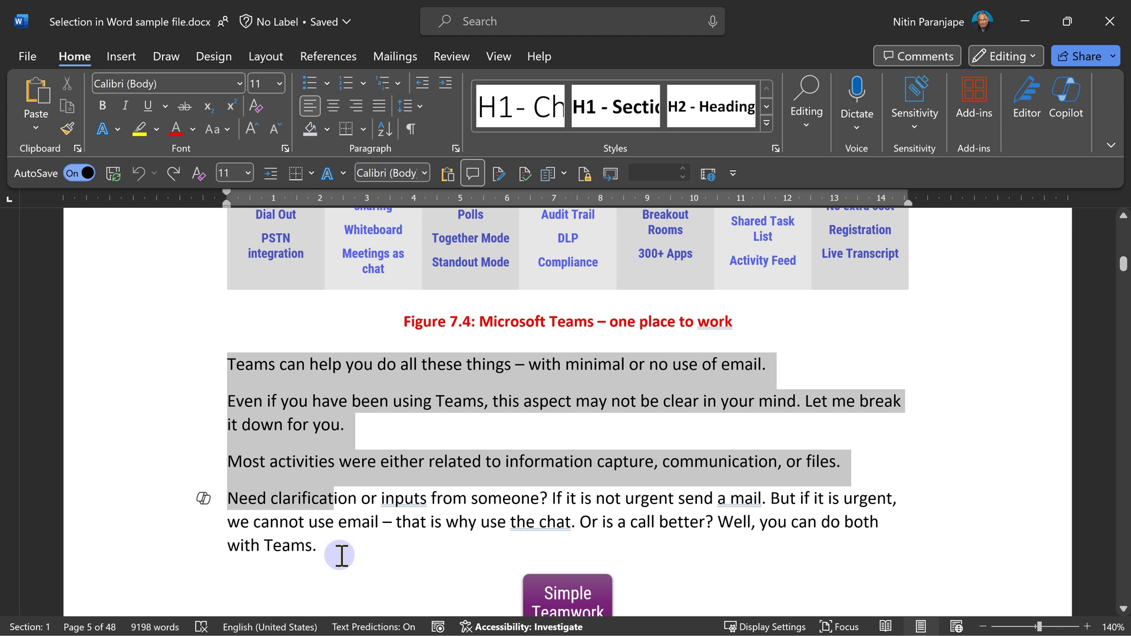
left_click(341, 555, "shift")
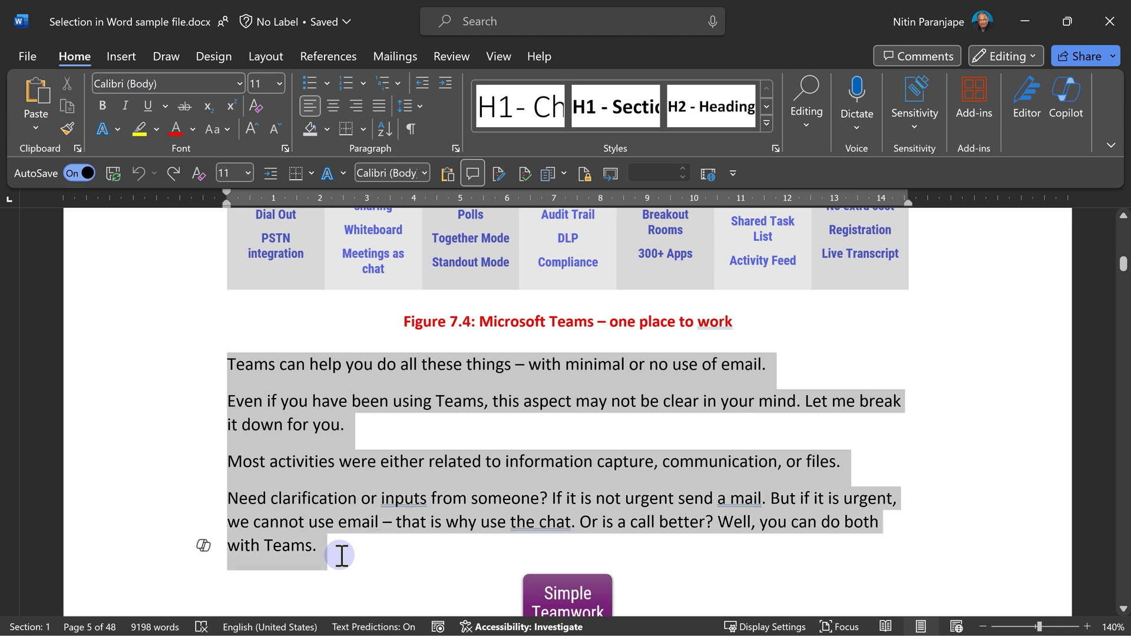
left_click(119, 56)
left_click(534, 109)
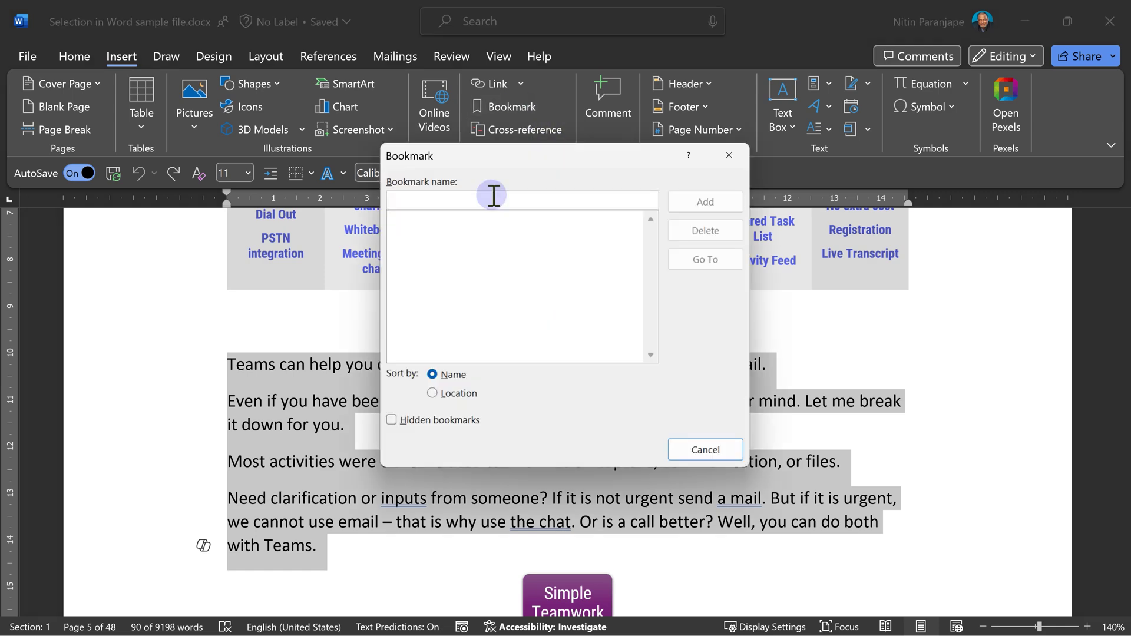
type("demo")
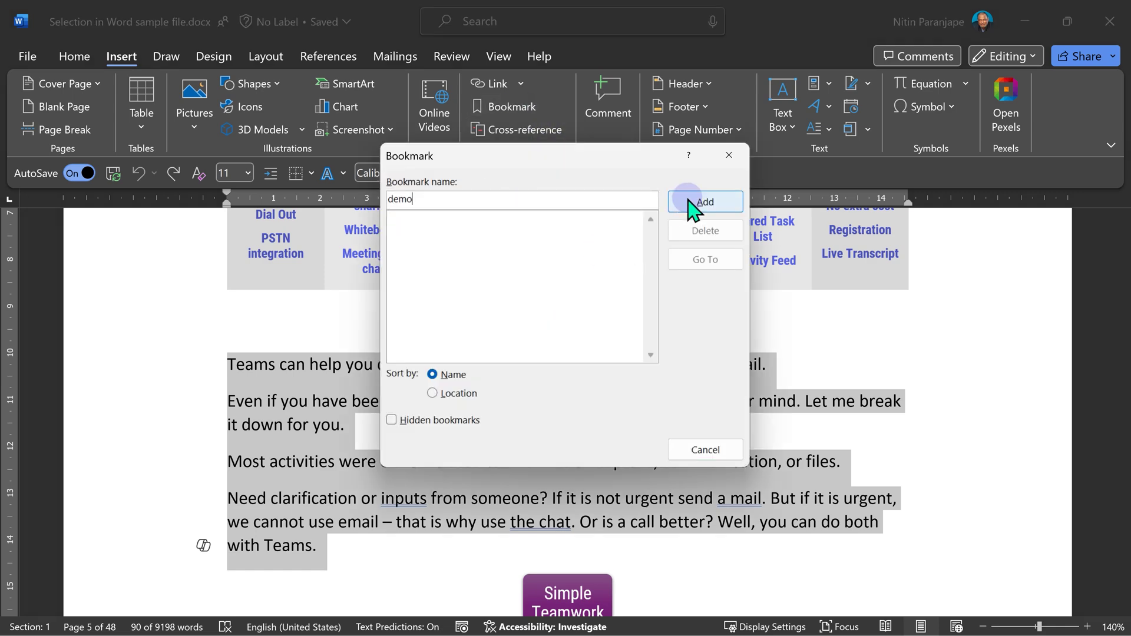
left_click(701, 202)
left_click(716, 430)
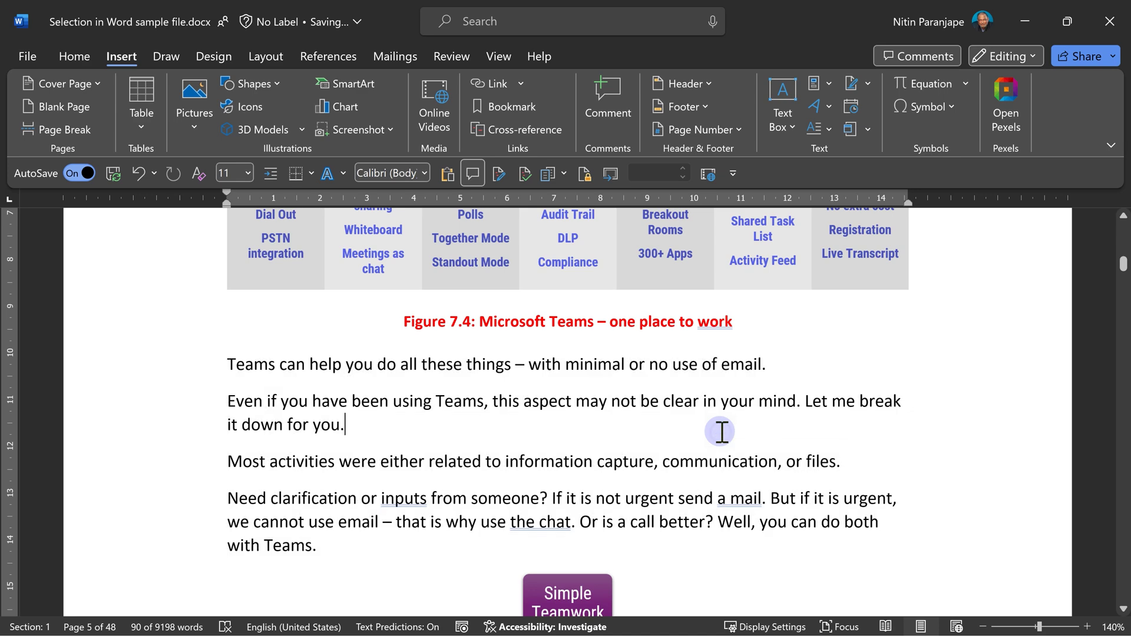
From the top of the document, go to the 'demo' bookmark to reselect its paragraphs
key("ctrl+Home")
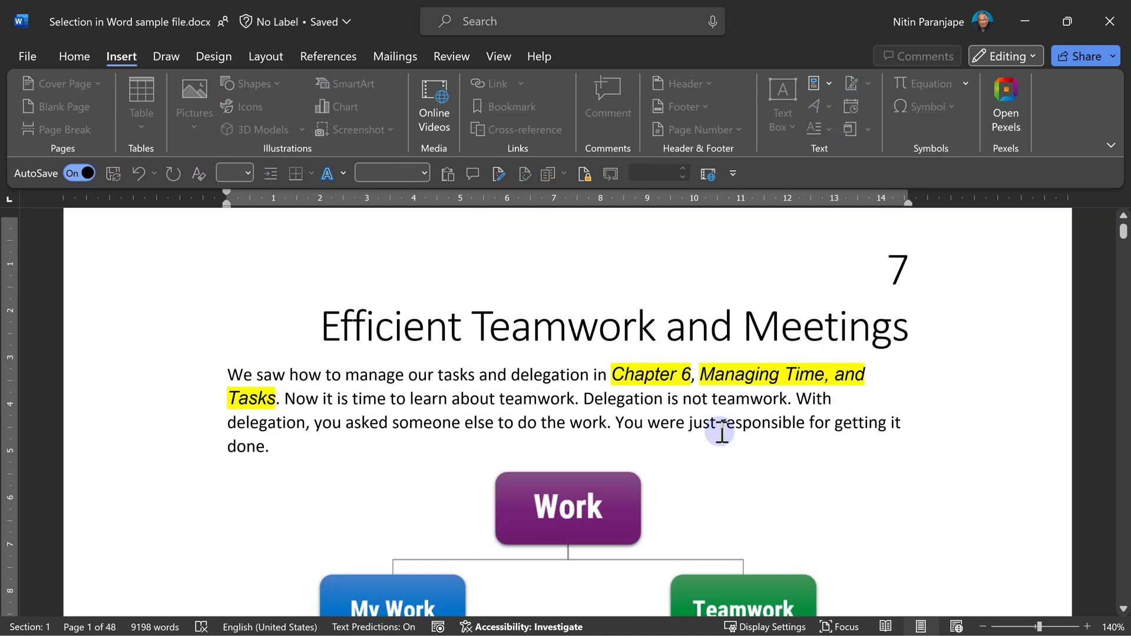
left_click(493, 176)
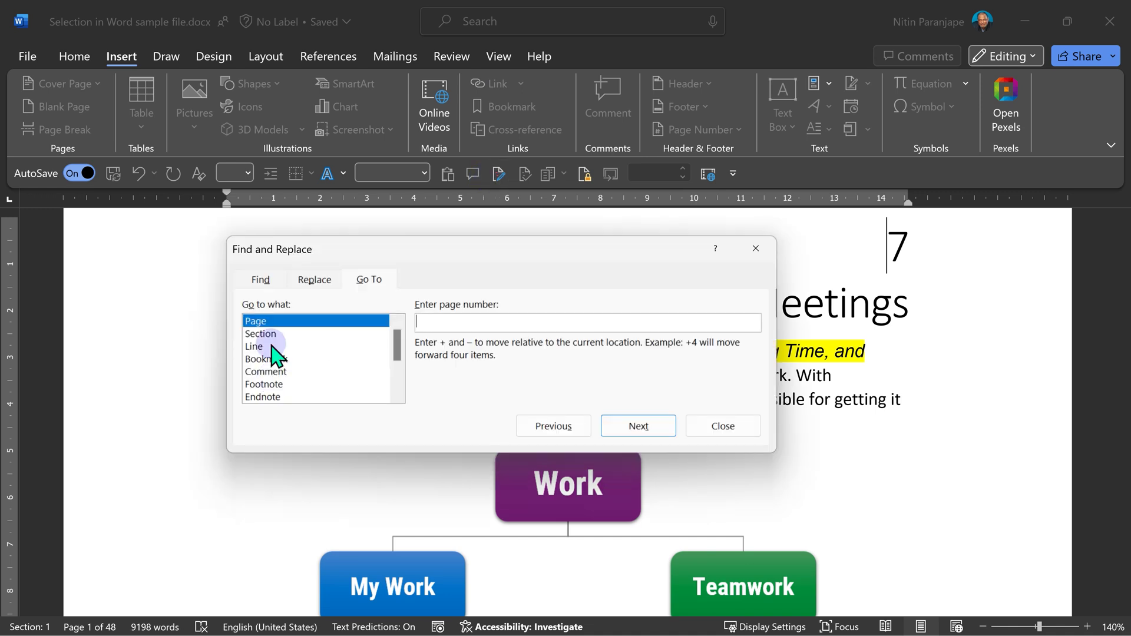
left_click(269, 359)
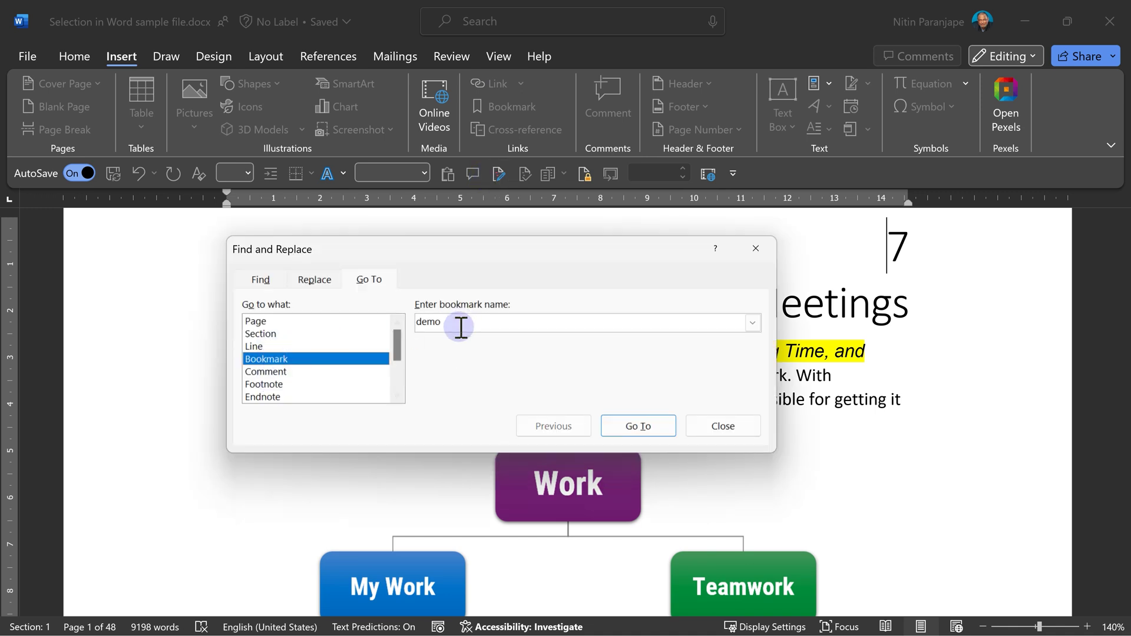
left_click(626, 427)
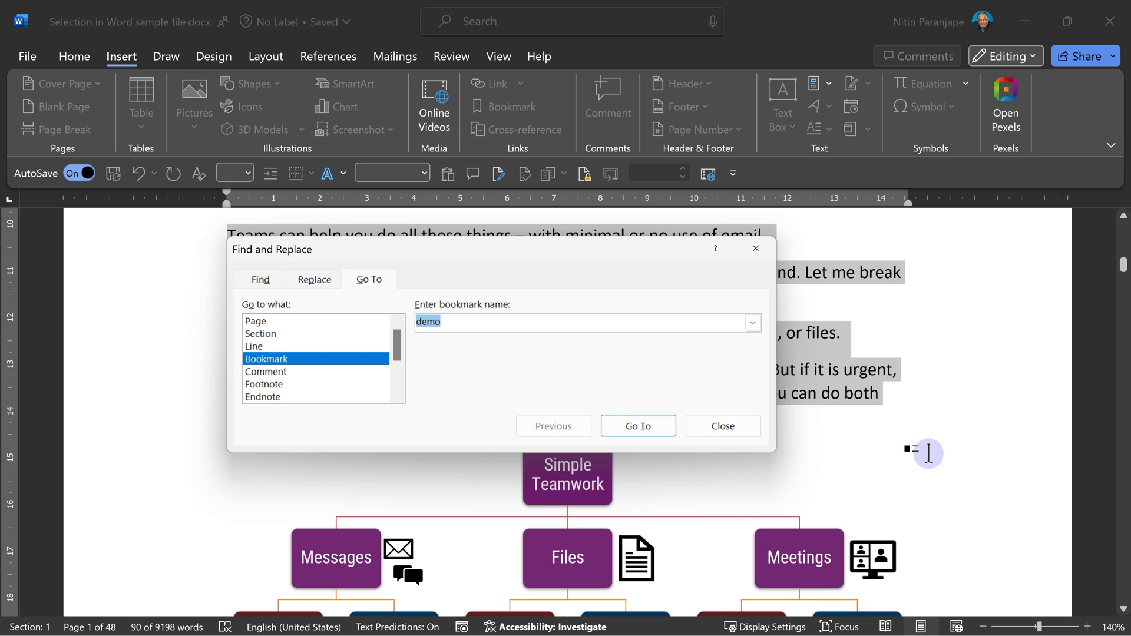
key("Escape")
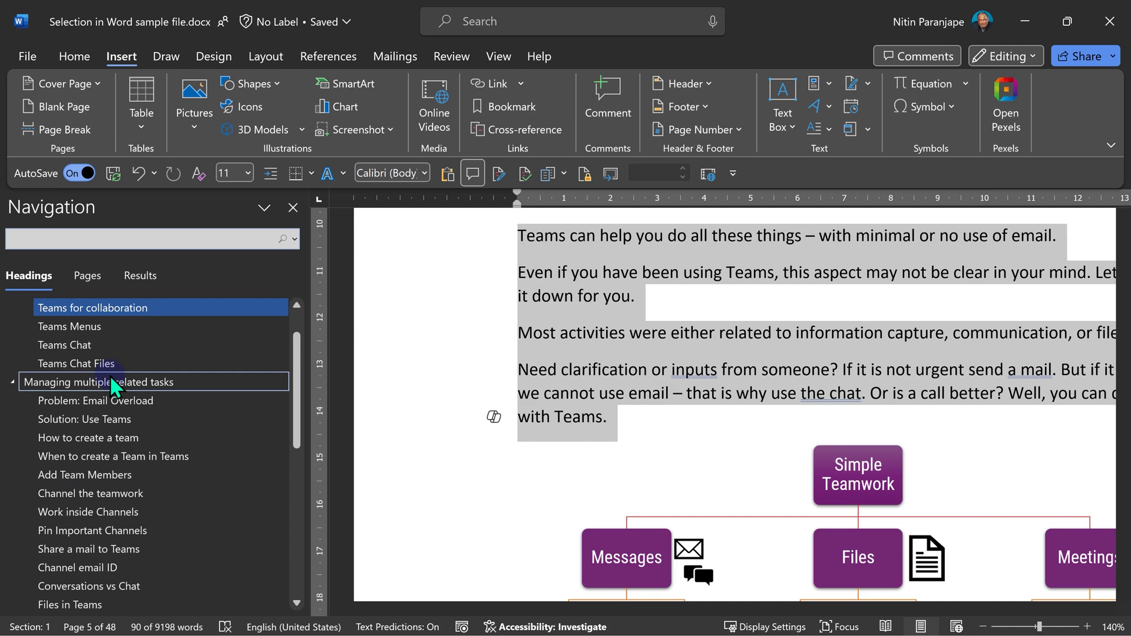
In the Navigation pane, use Select Heading and Content on 'Managing multiple related tasks'
scroll(106, 371, "up", 1)
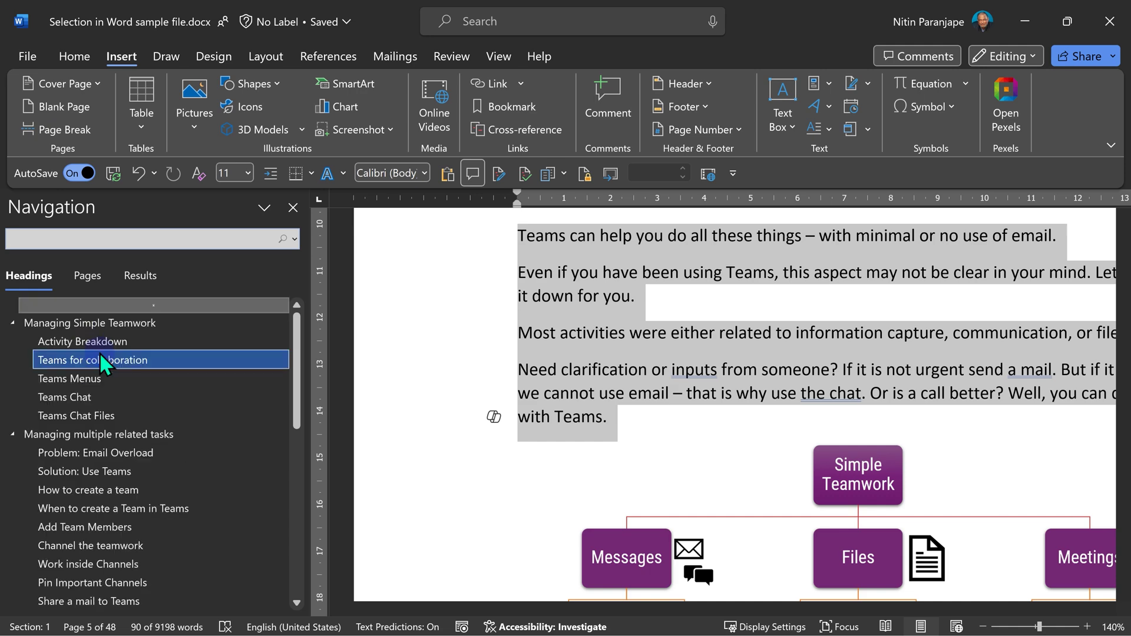
scroll(118, 365, "down", 1)
left_click(149, 386)
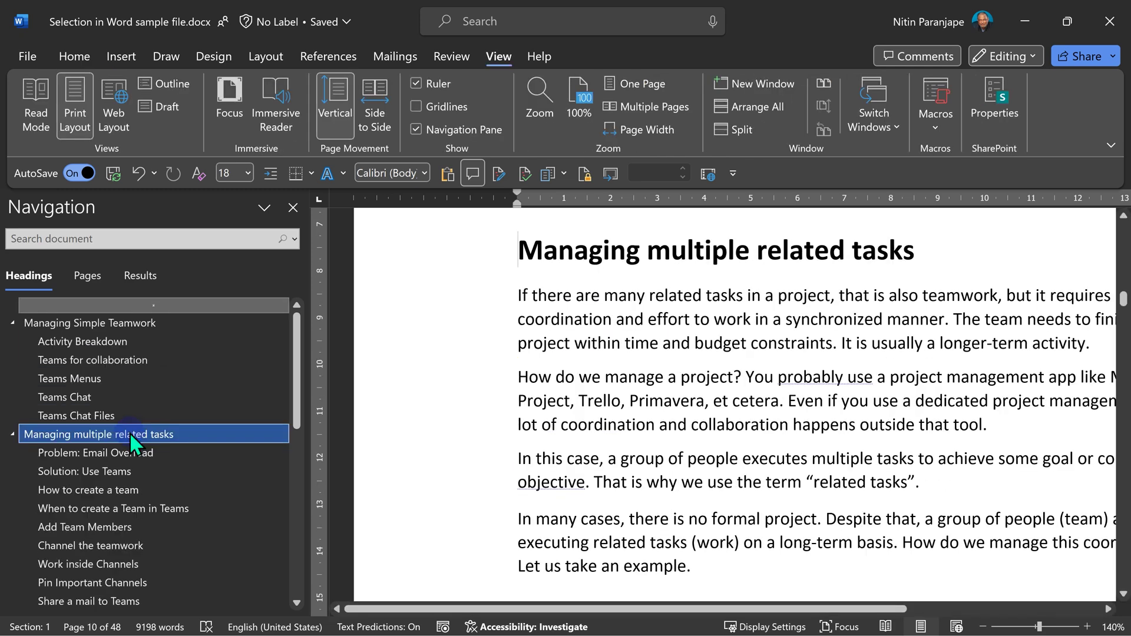
right_click(130, 433)
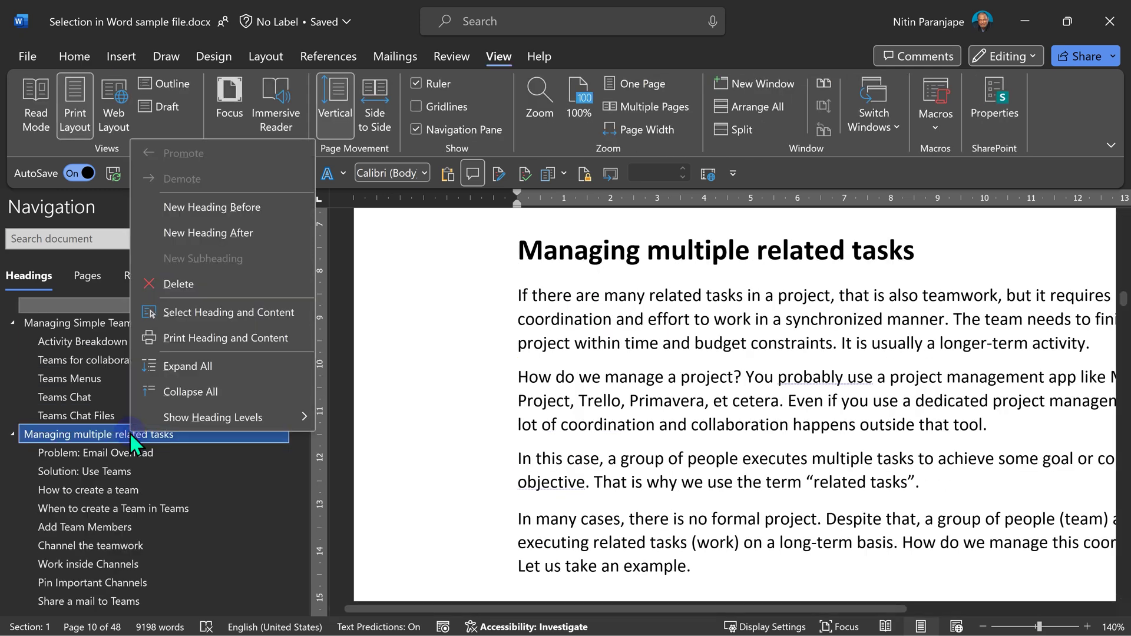
left_click(213, 312)
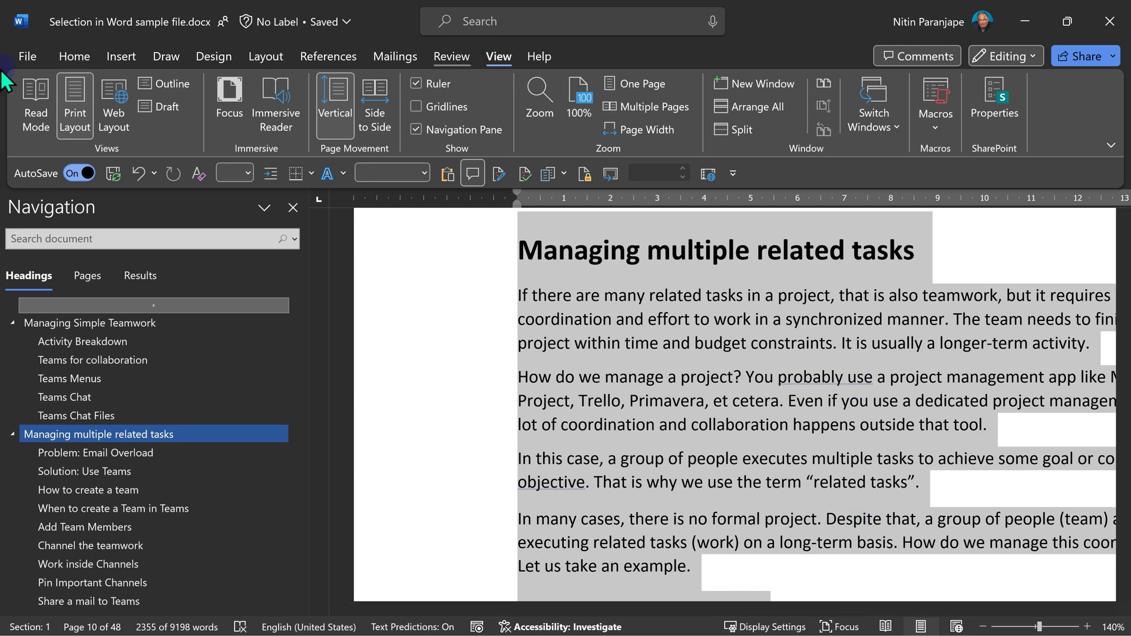
In Outline view, select the 'Managing multiple related tasks' heading with all its subtext via its outline symbol
left_click(160, 83)
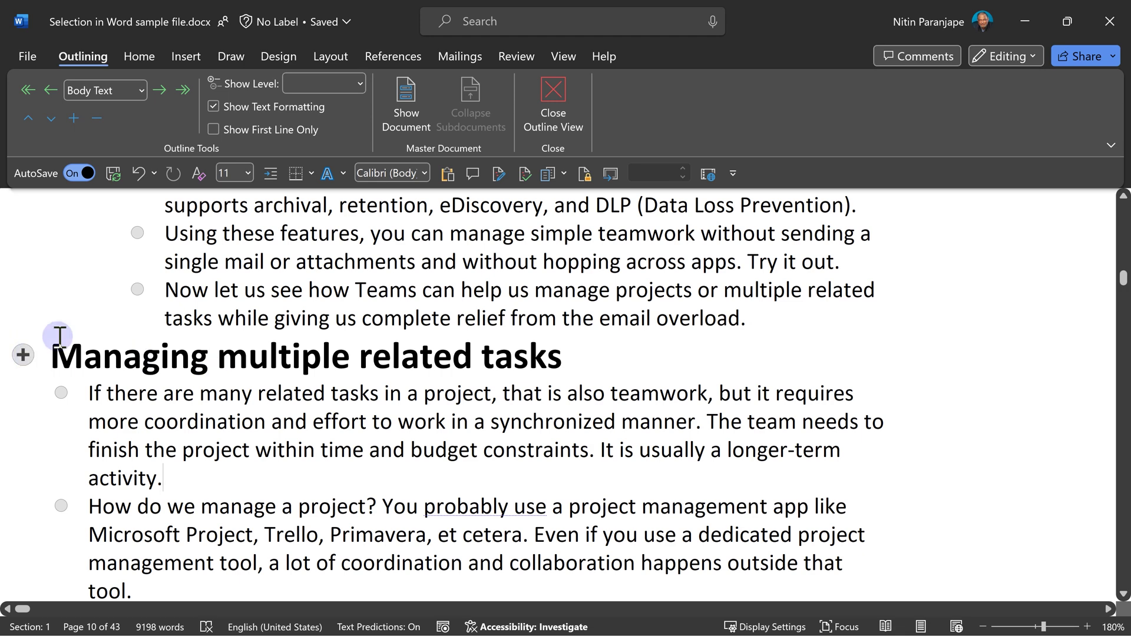
scroll(59, 337, "down", 9)
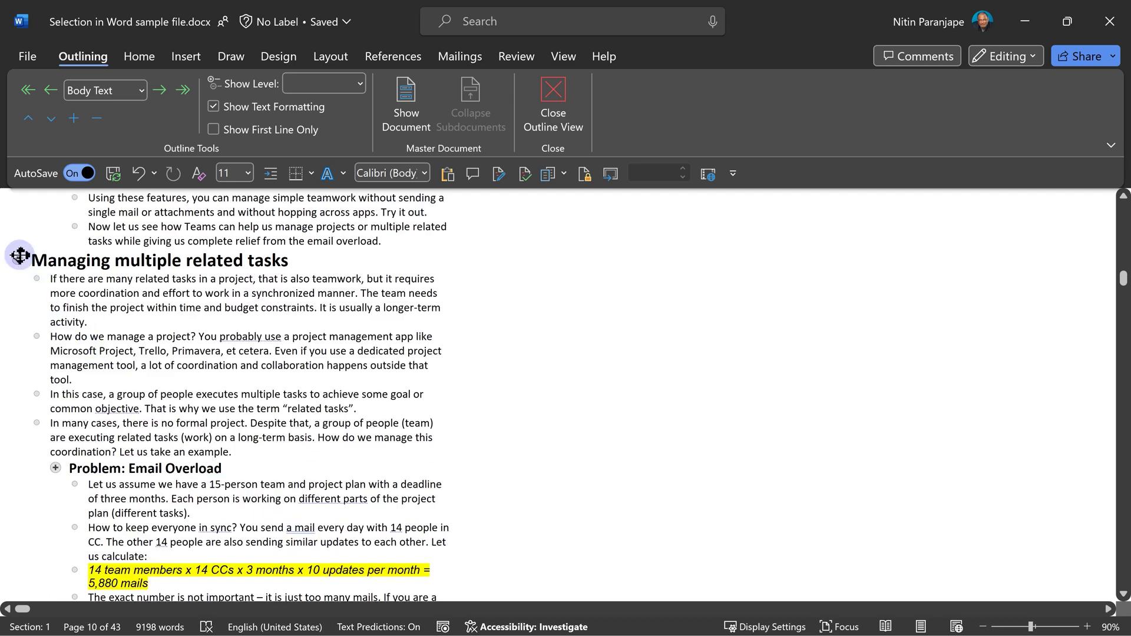
left_click(21, 255)
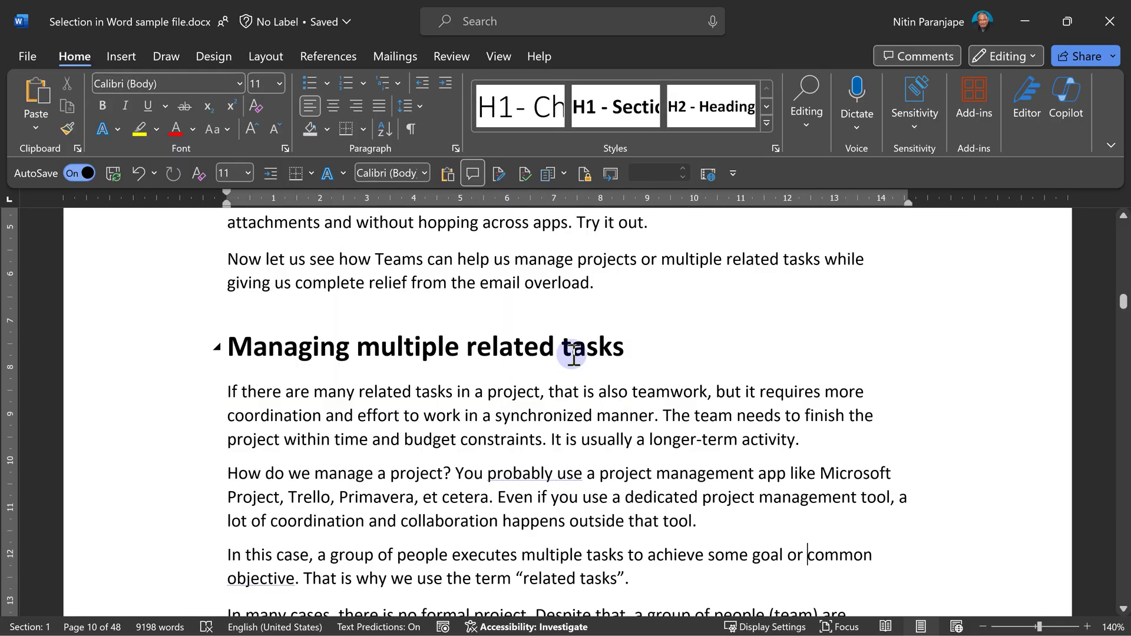
Dismiss the navigation pane and place the caret in the heading
key("ctrl+f")
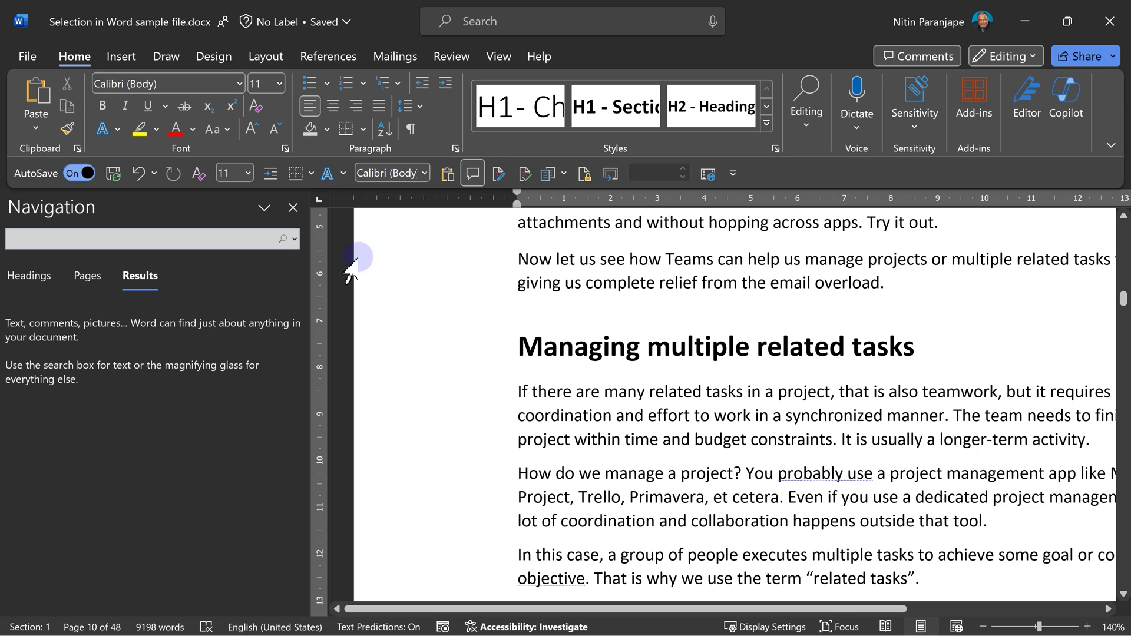
left_click(293, 208)
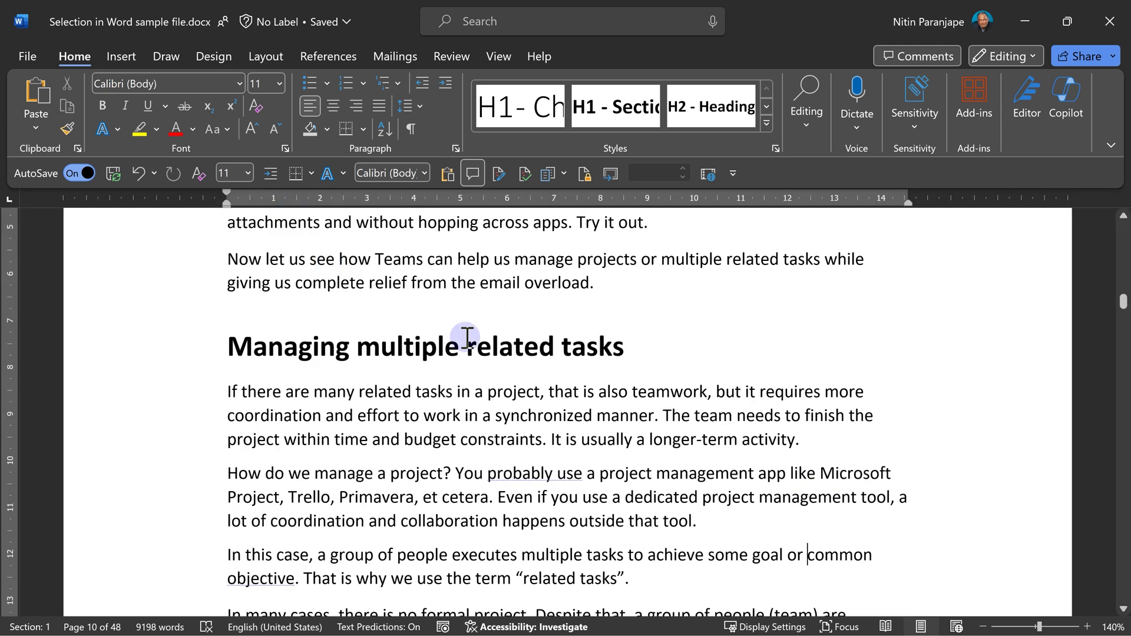
left_click(483, 325)
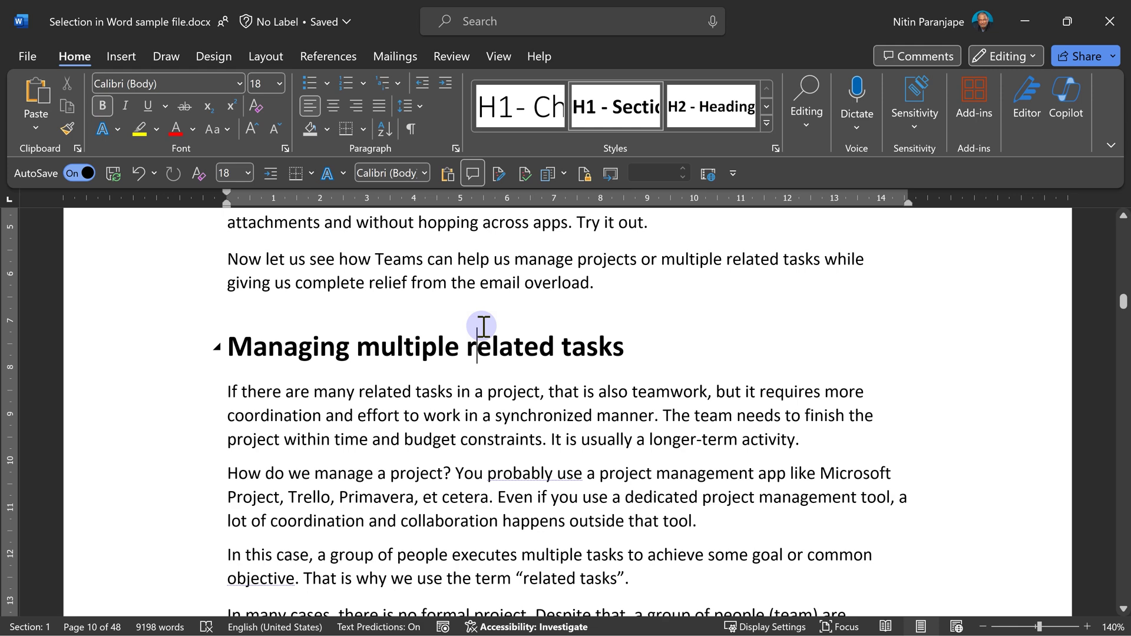
Find 'formatting' and select all 4 matches in the main document at once
key("ctrl+h")
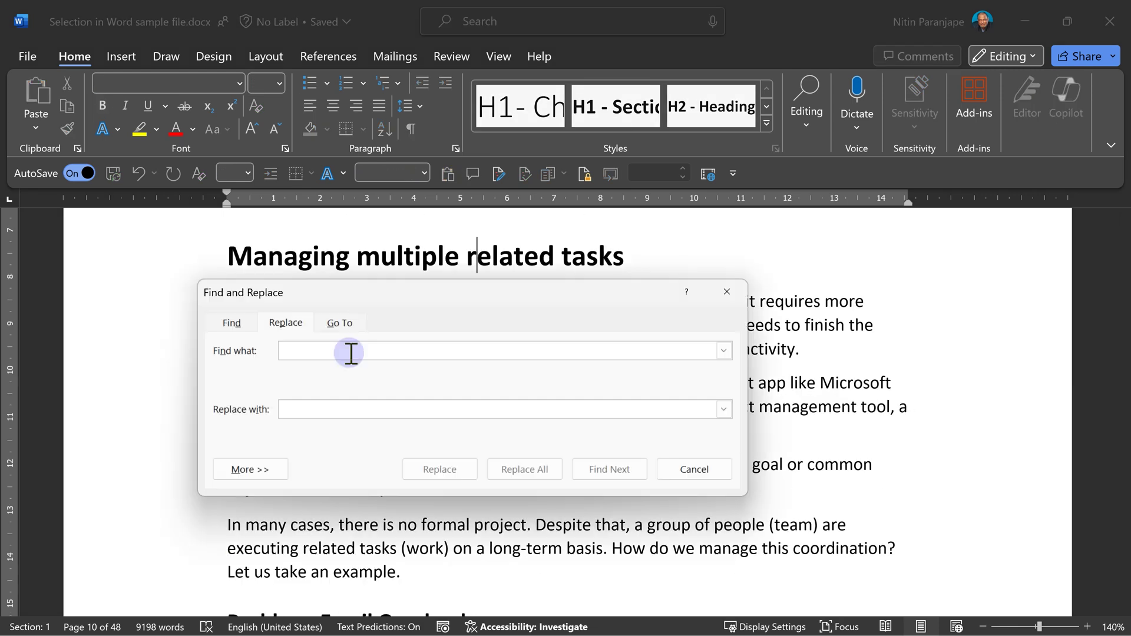
type("formatting")
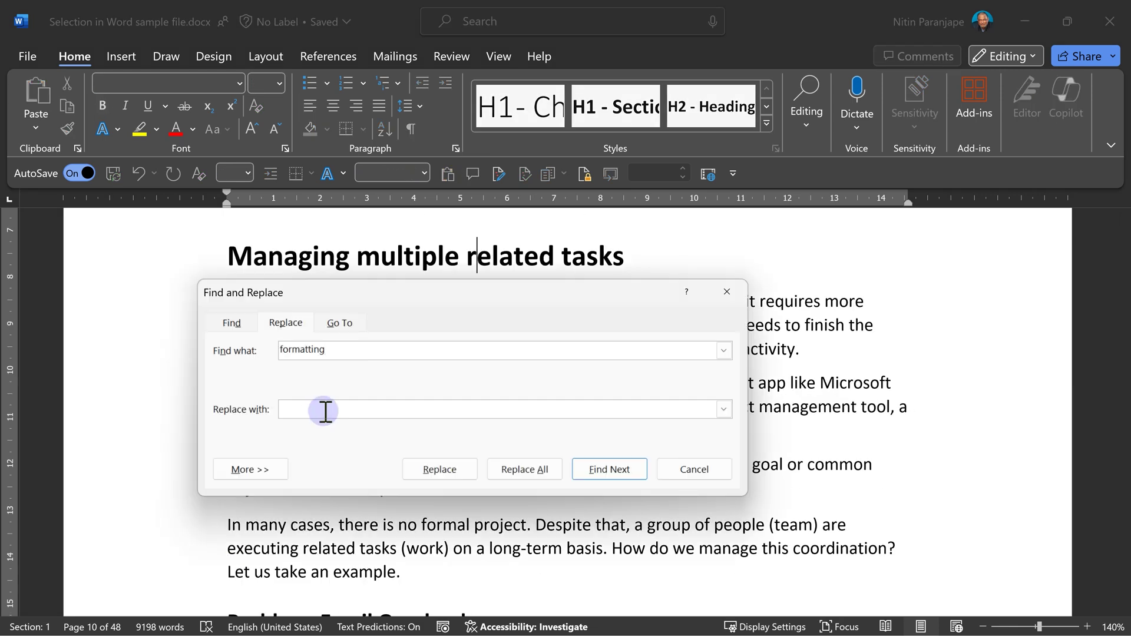
left_click(235, 324)
left_click(523, 470)
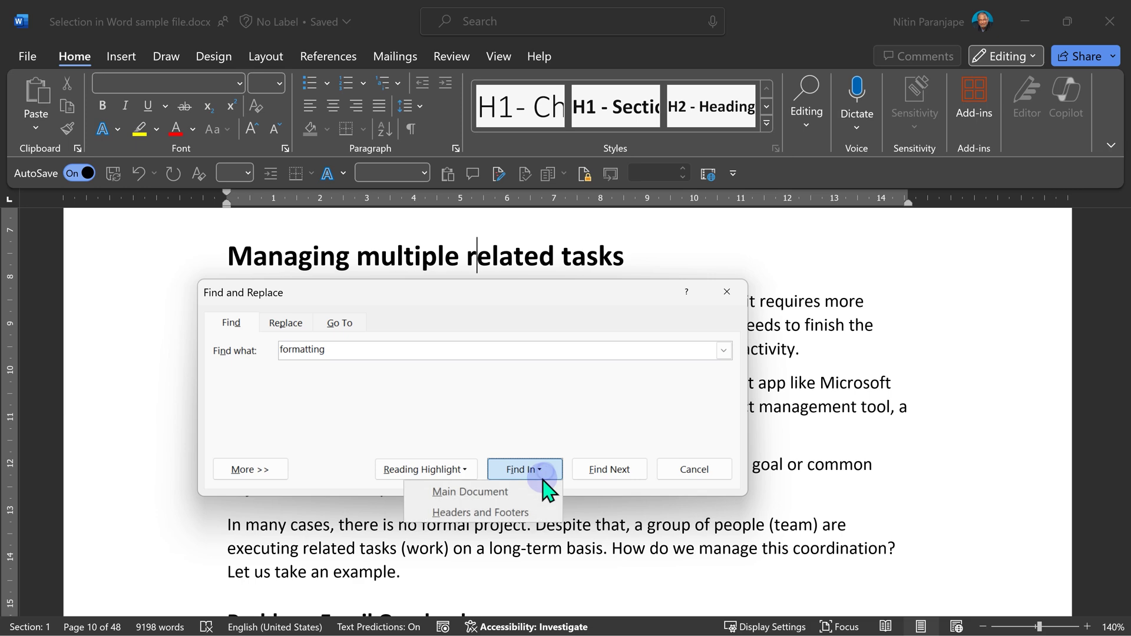
left_click(524, 491)
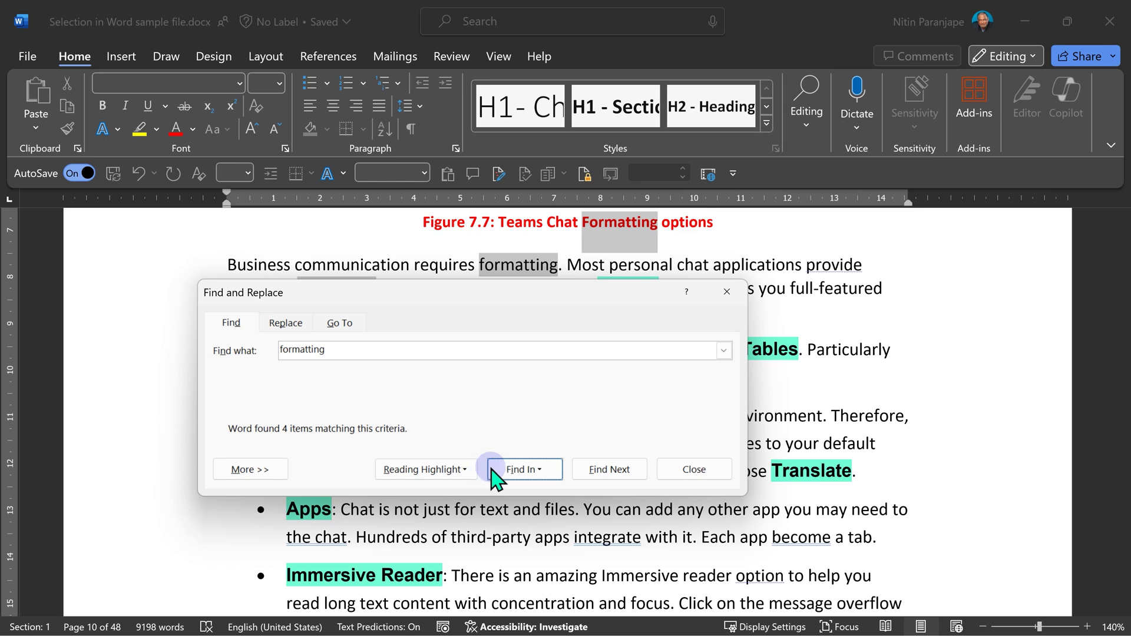
left_click(510, 475)
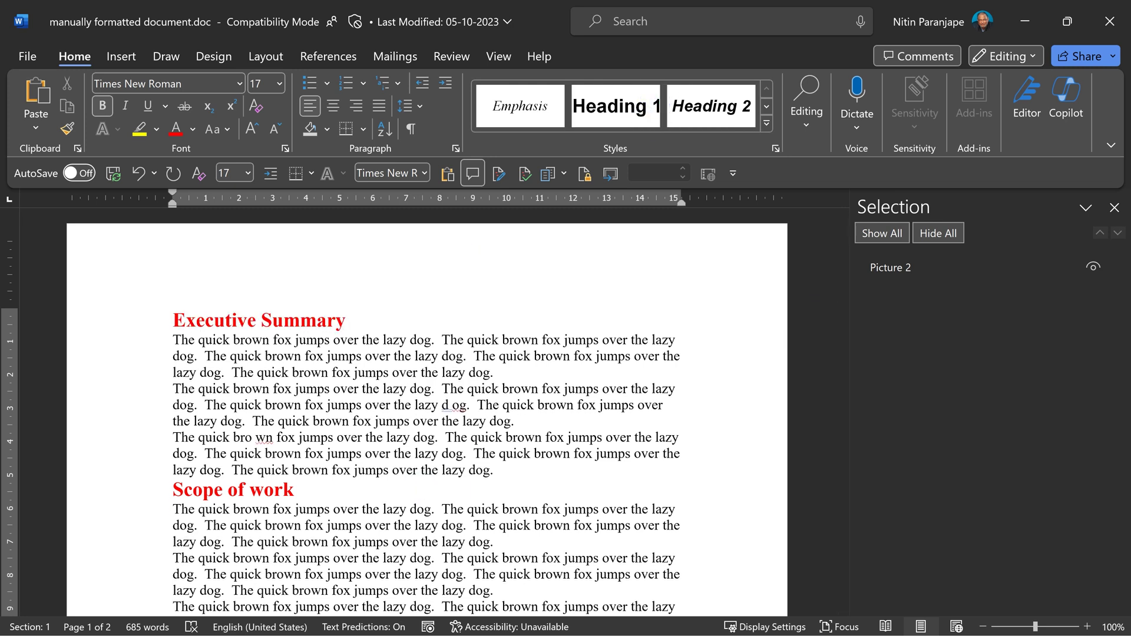
Select the red headings Executive Summary, Scope of work and Cost together and apply Heading 1
left_click(320, 321)
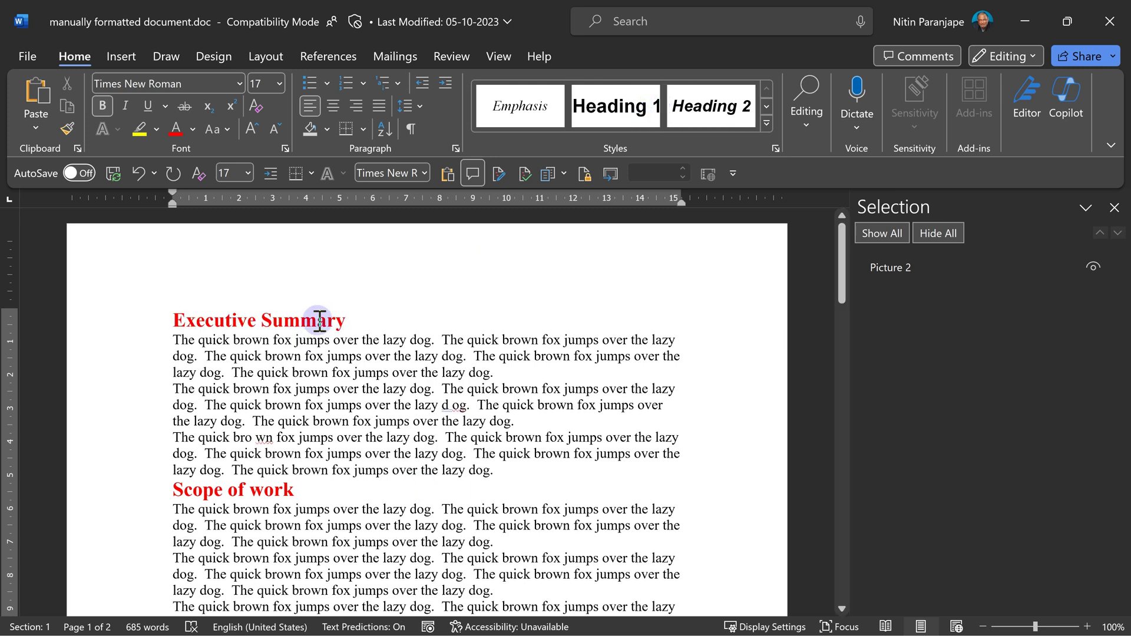
left_click(1115, 207)
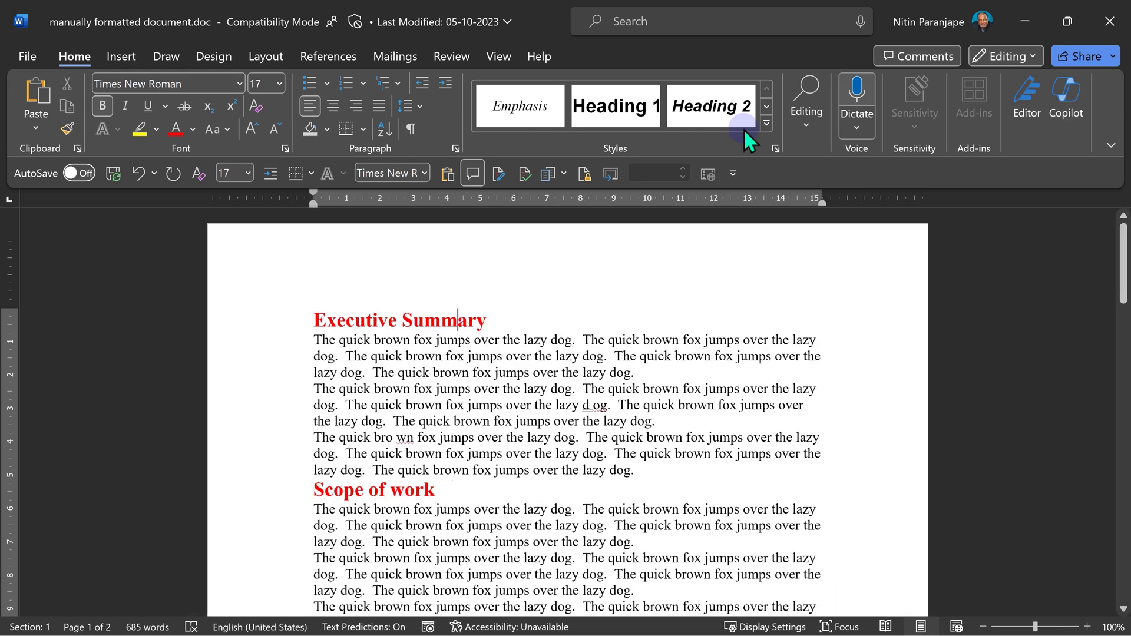
left_click(817, 113)
left_click(824, 214)
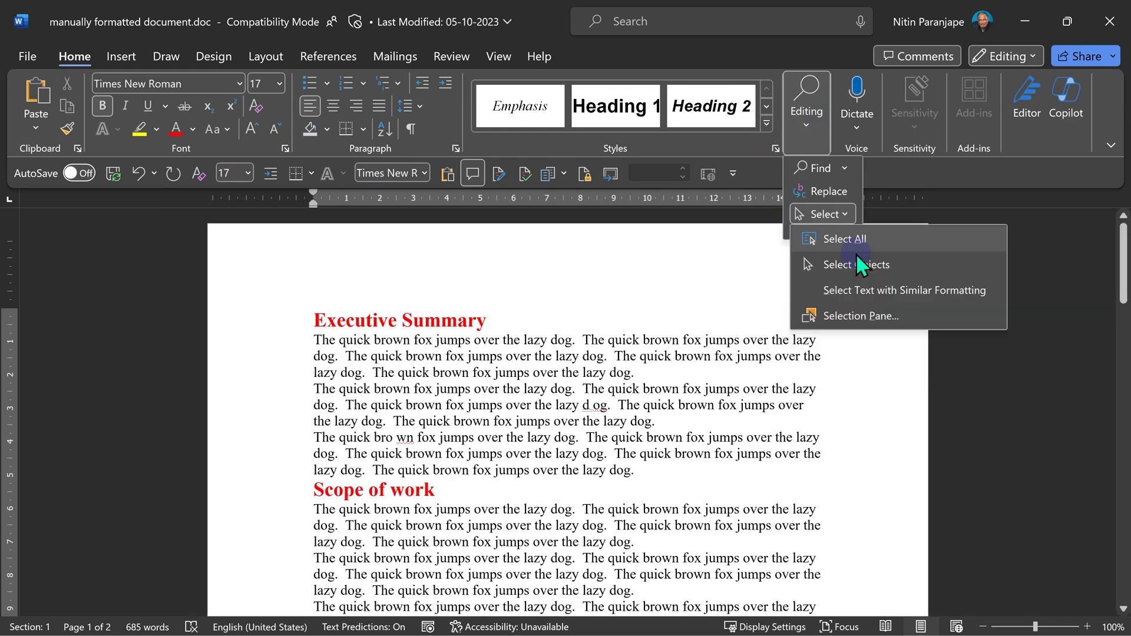
left_click(859, 288)
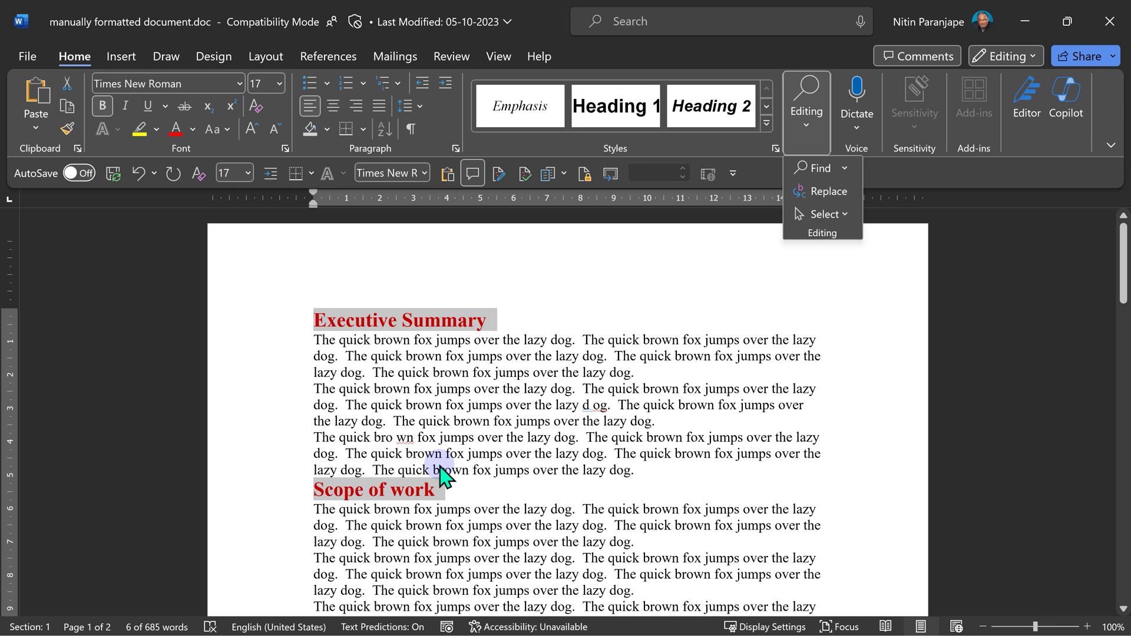
left_click(613, 107)
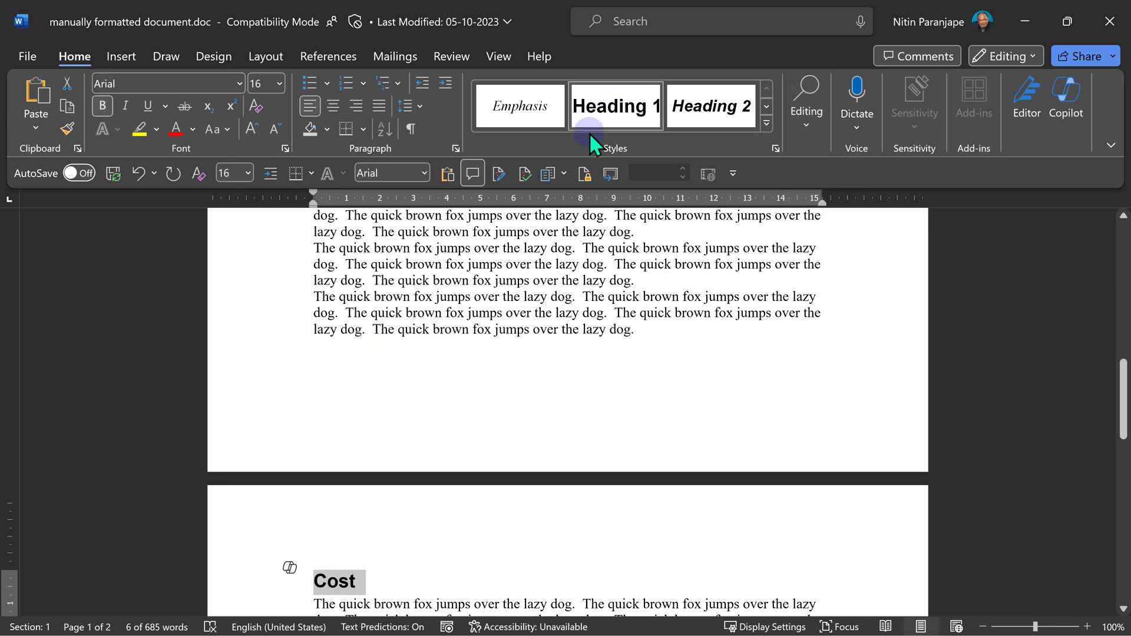